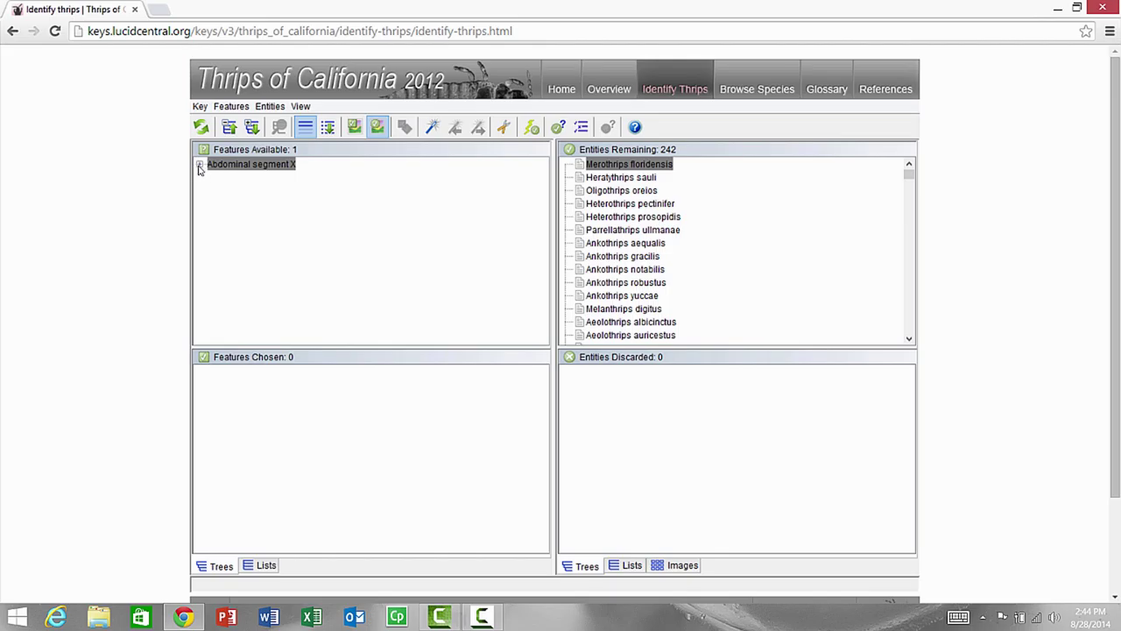
# Choose the Abdominal segment X state "Conical in female, longitudinally divided ventrally"
pyautogui.click(199, 166)
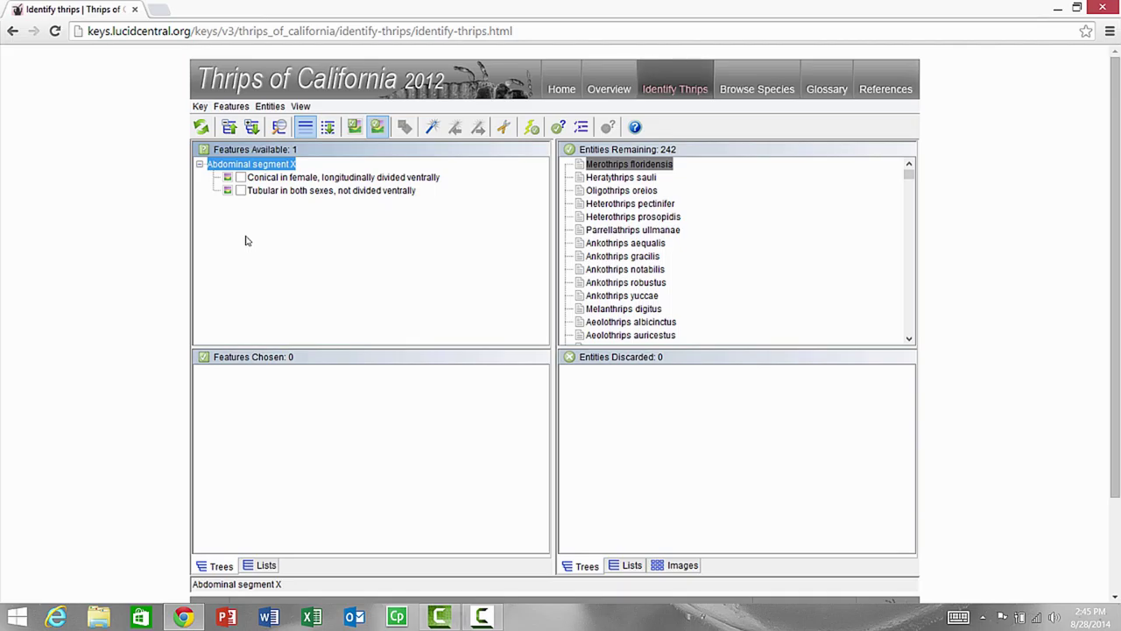
pyautogui.click(241, 178)
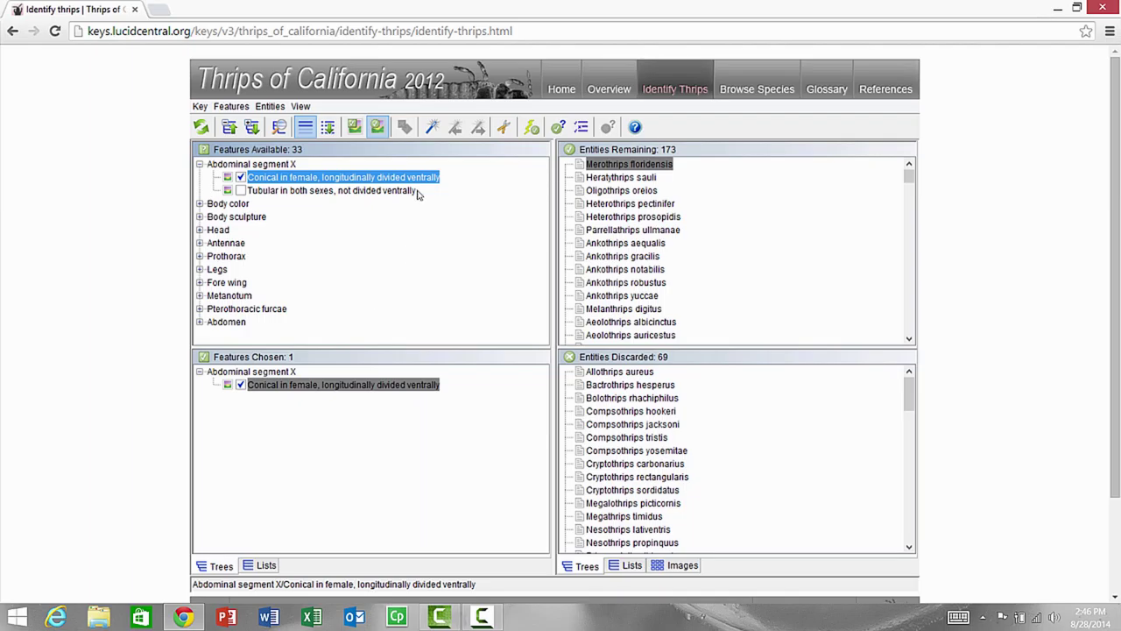
# Use the Best feature suggestions to choose metanotal median setae "Arising at anterior margin" and body color "Almost uniformly brown"
pyautogui.click(431, 128)
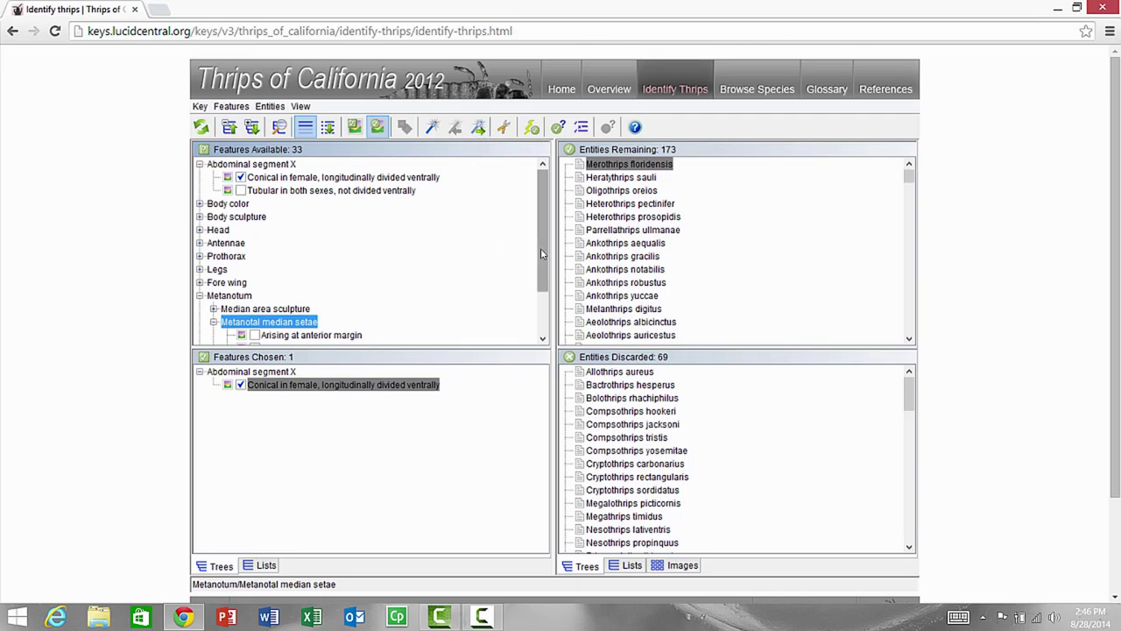
pyautogui.moveTo(540, 250); pyautogui.dragTo(540, 291)
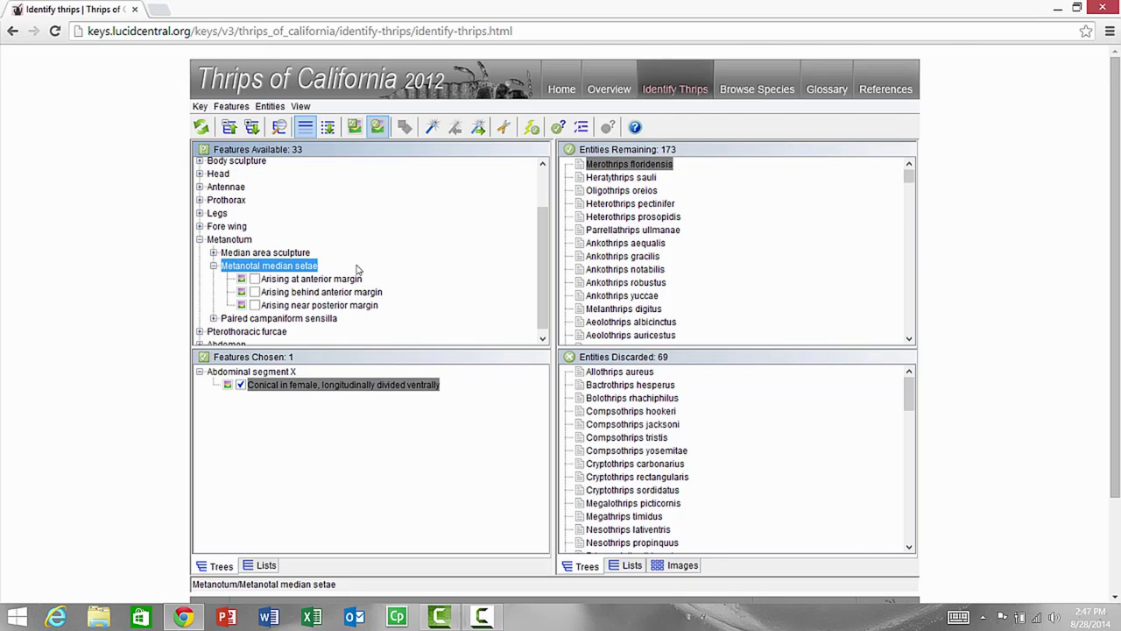
pyautogui.click(255, 279)
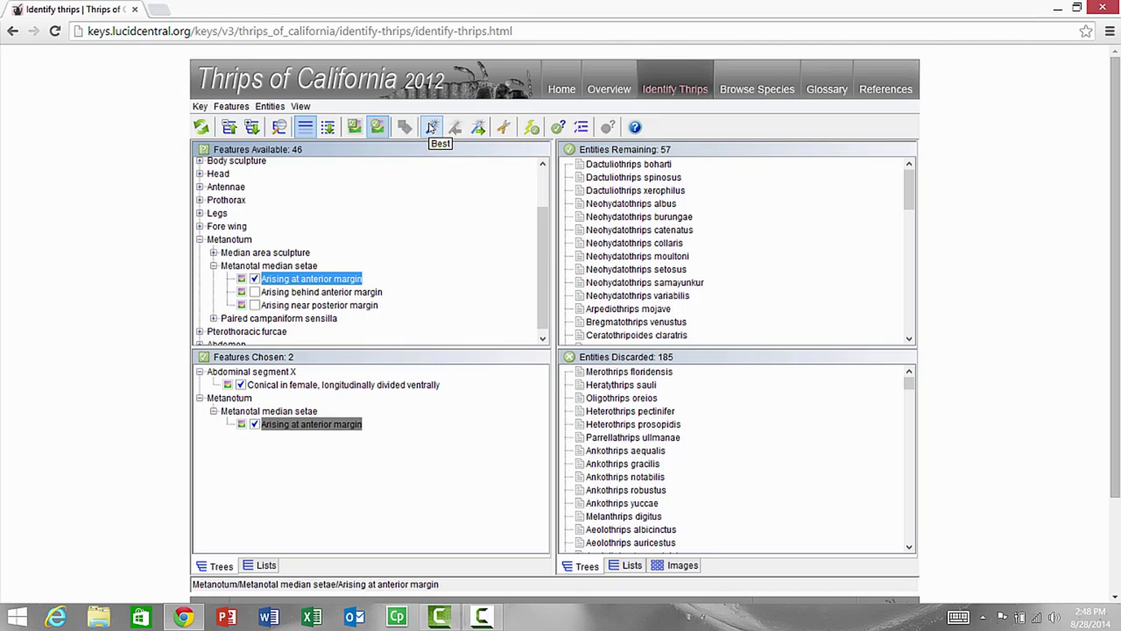
pyautogui.click(432, 127)
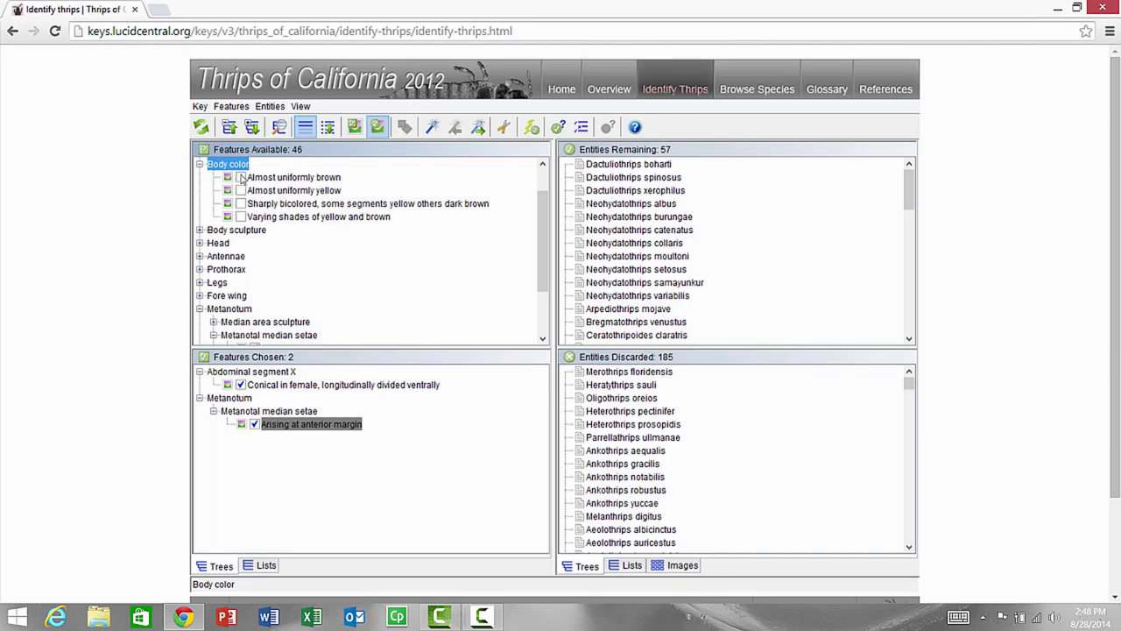
pyautogui.click(242, 178)
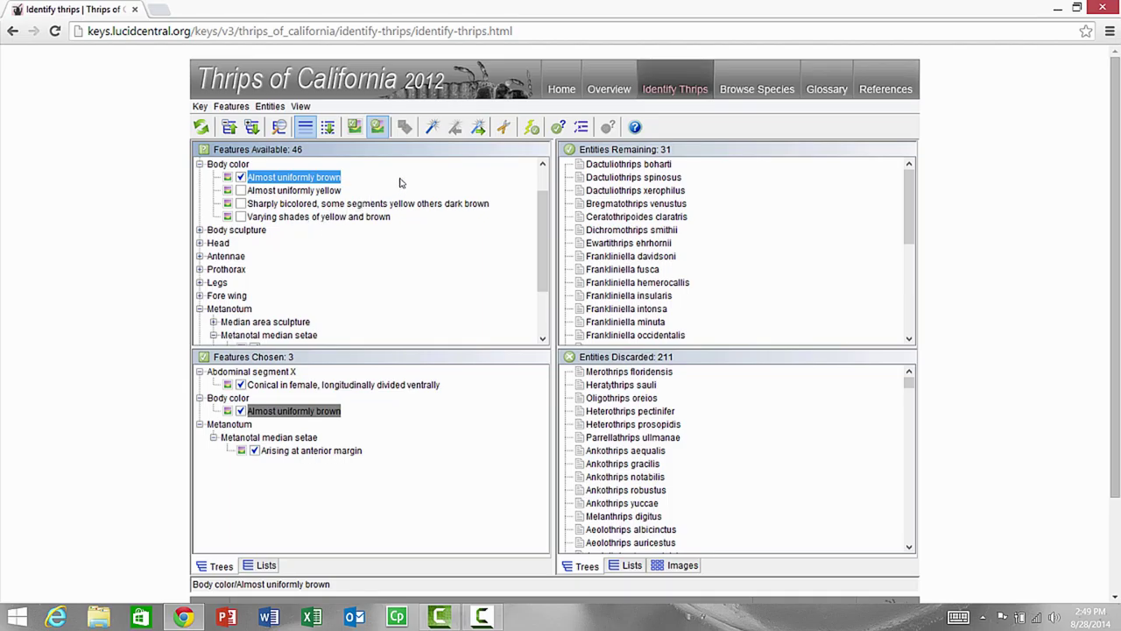
# Find the next best feature, check the posteroangular setae reference image, and set the number of pairs of major posteroangular setae to 2
pyautogui.click(432, 128)
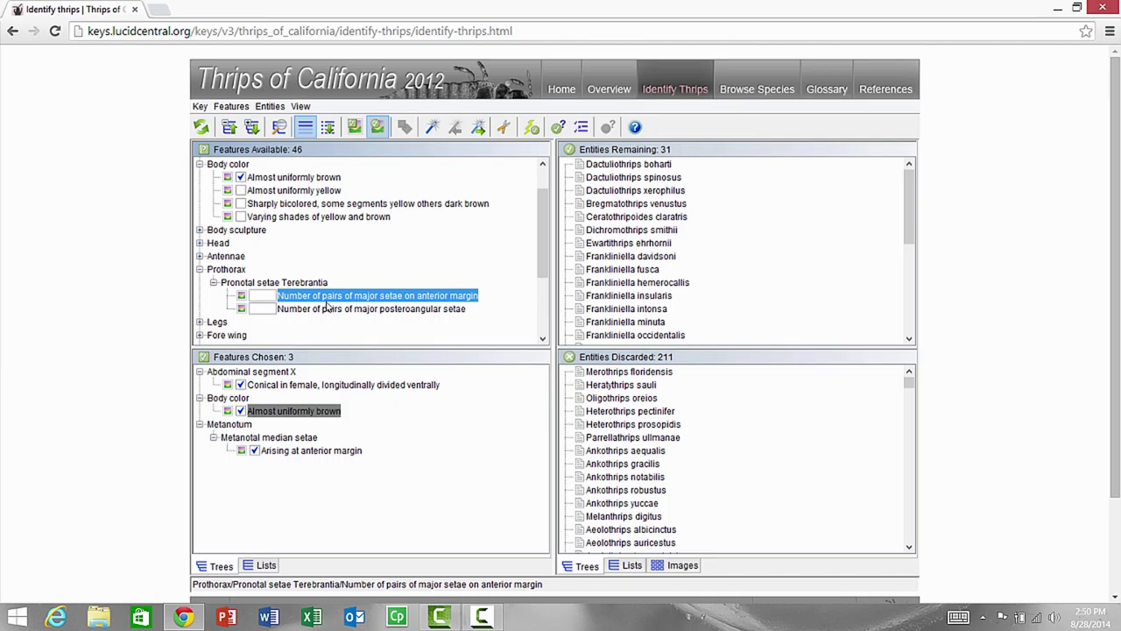
pyautogui.click(242, 309)
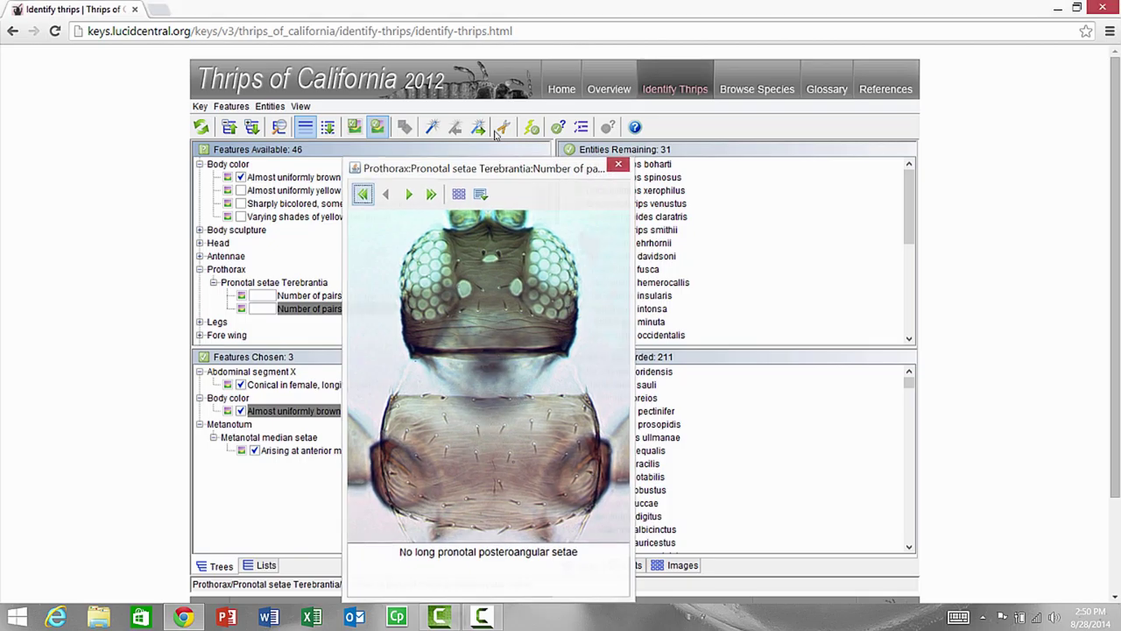
pyautogui.click(620, 167)
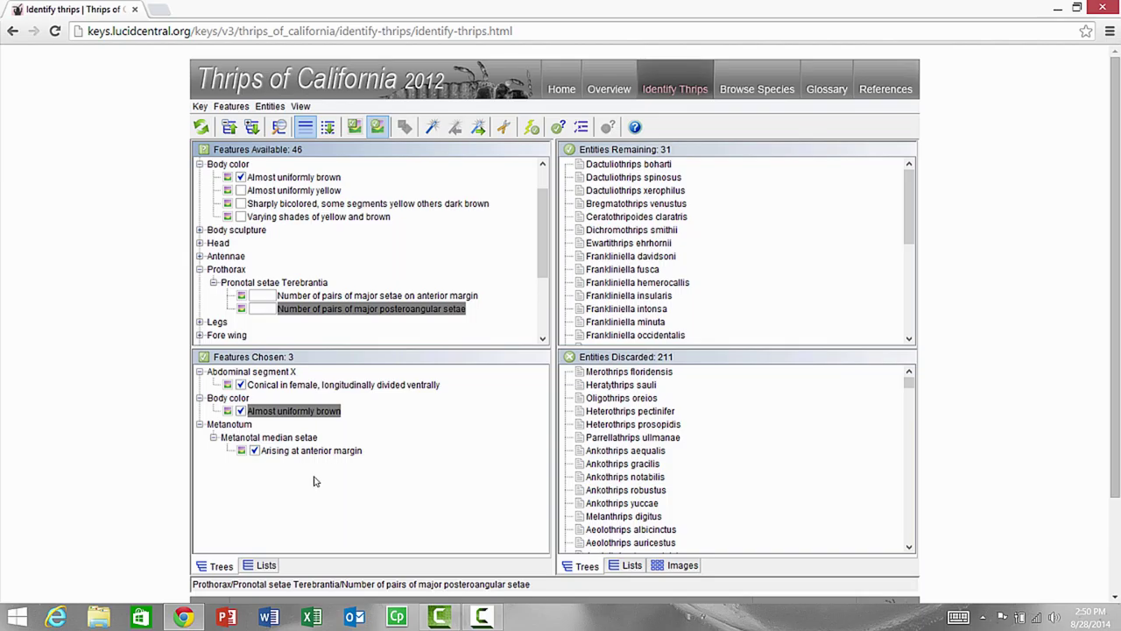
pyautogui.click(260, 312)
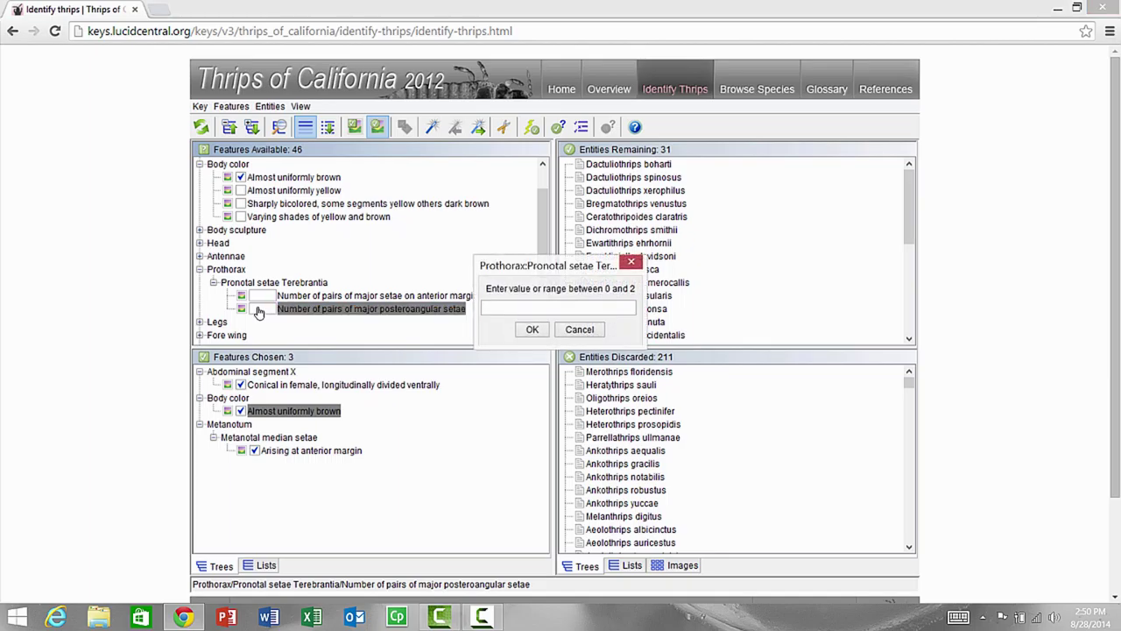
pyautogui.write('2')
pyautogui.click(531, 329)
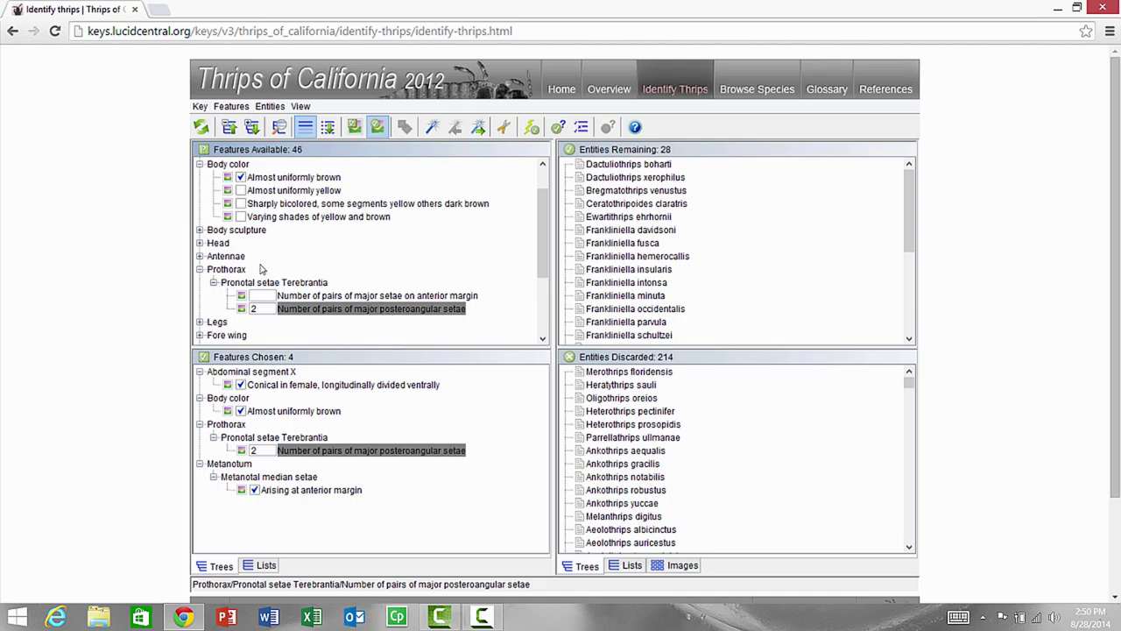
# Check the reference image for anterior margin setae and set the number of pairs of major setae on the anterior margin to 2
pyautogui.click(241, 299)
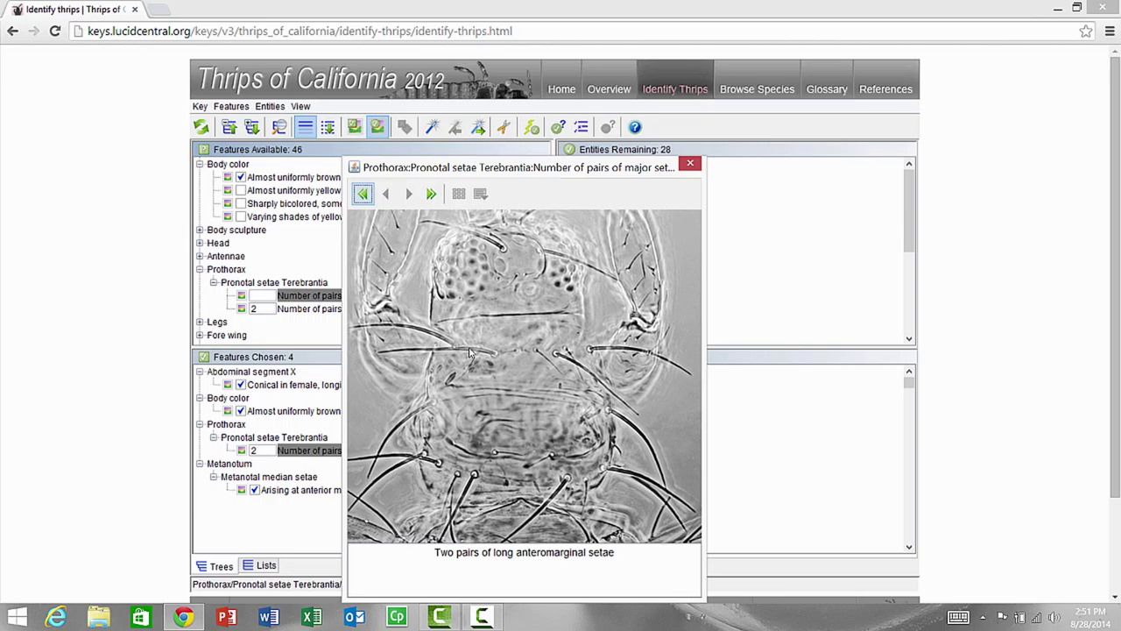
pyautogui.click(690, 164)
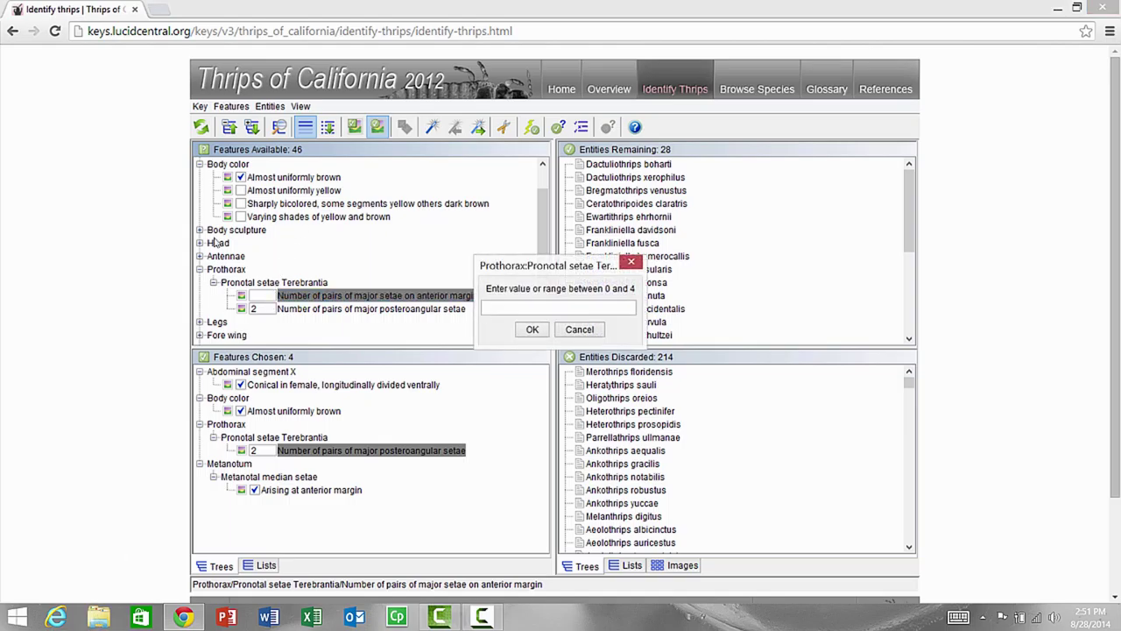
pyautogui.write('2')
pyautogui.click(536, 333)
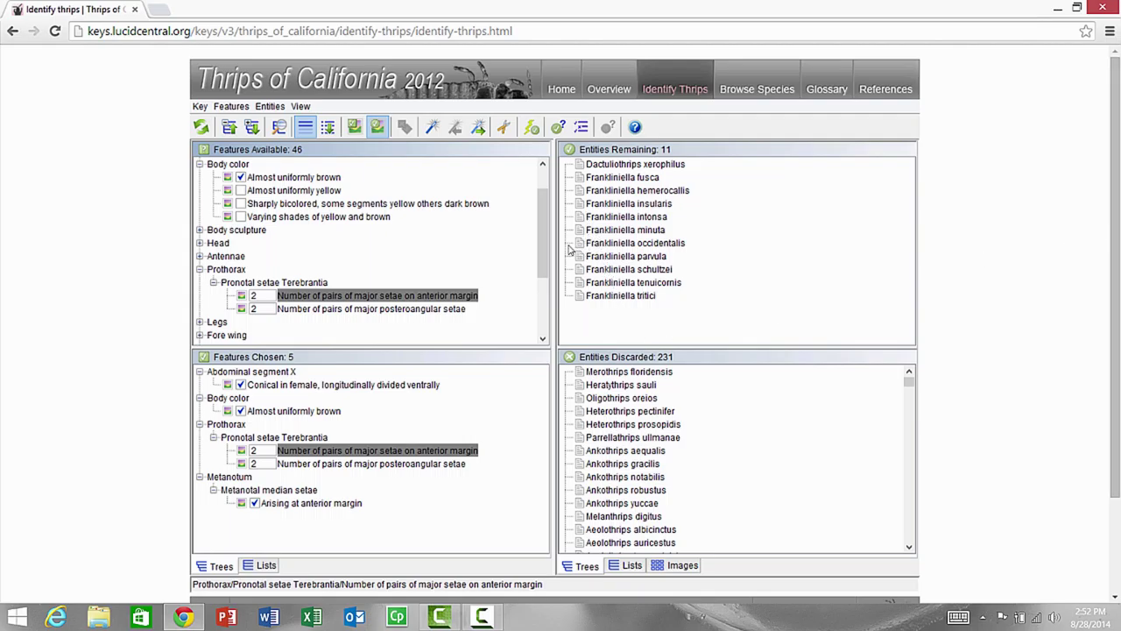
# Find the next best feature, view the image for present campaniform sensilla, and choose Absent for Paired campaniform sensilla
pyautogui.click(433, 127)
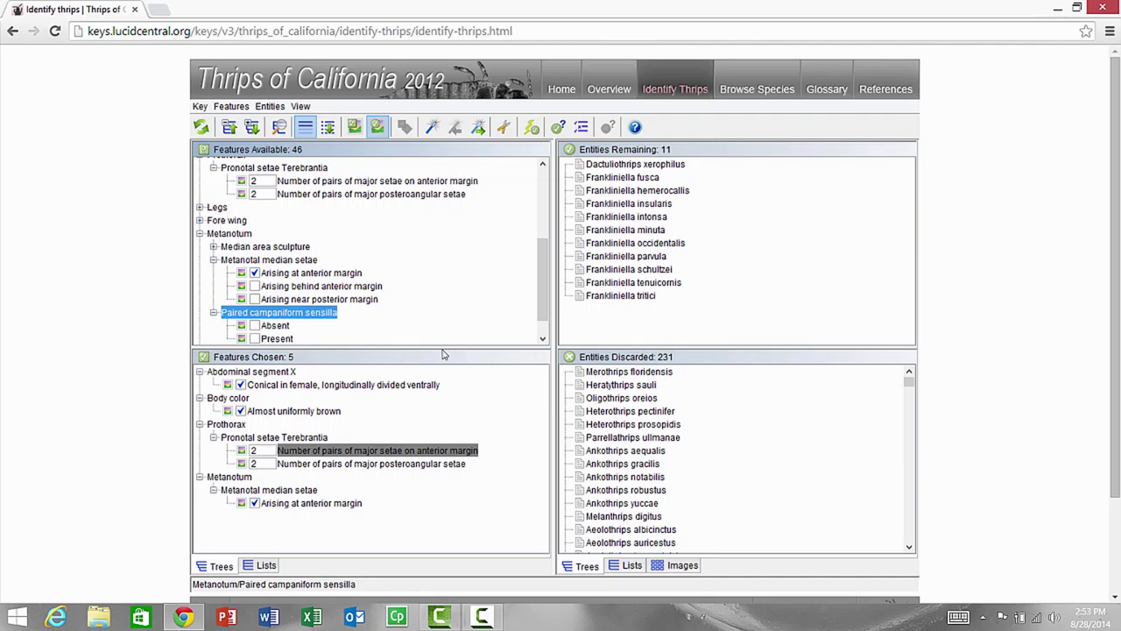
pyautogui.click(242, 339)
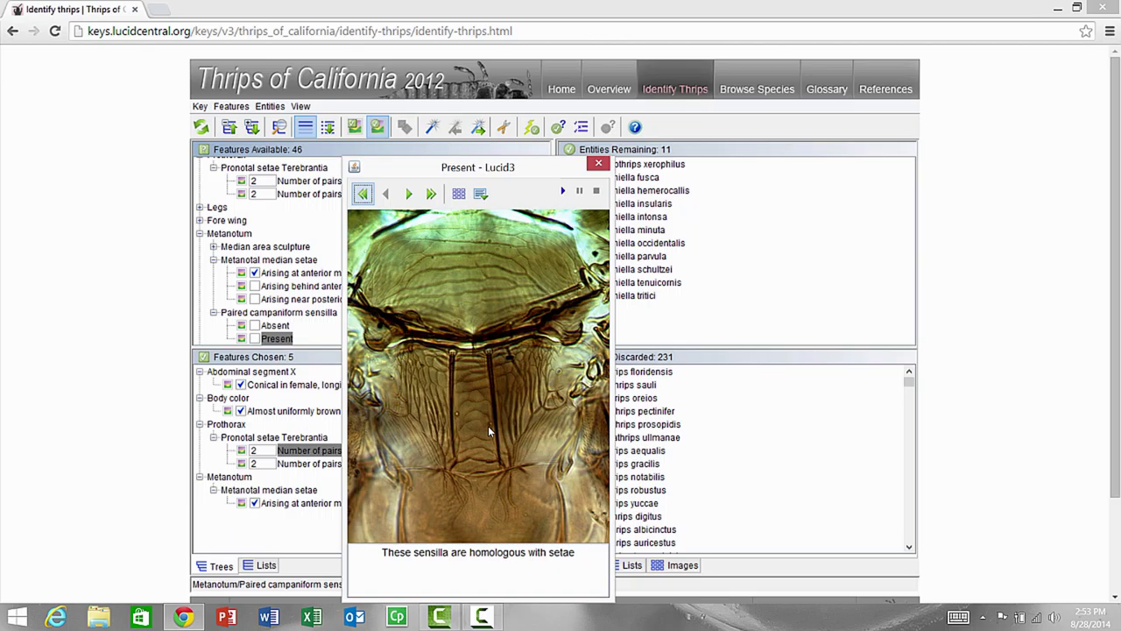
pyautogui.click(265, 327)
pyautogui.press('space')
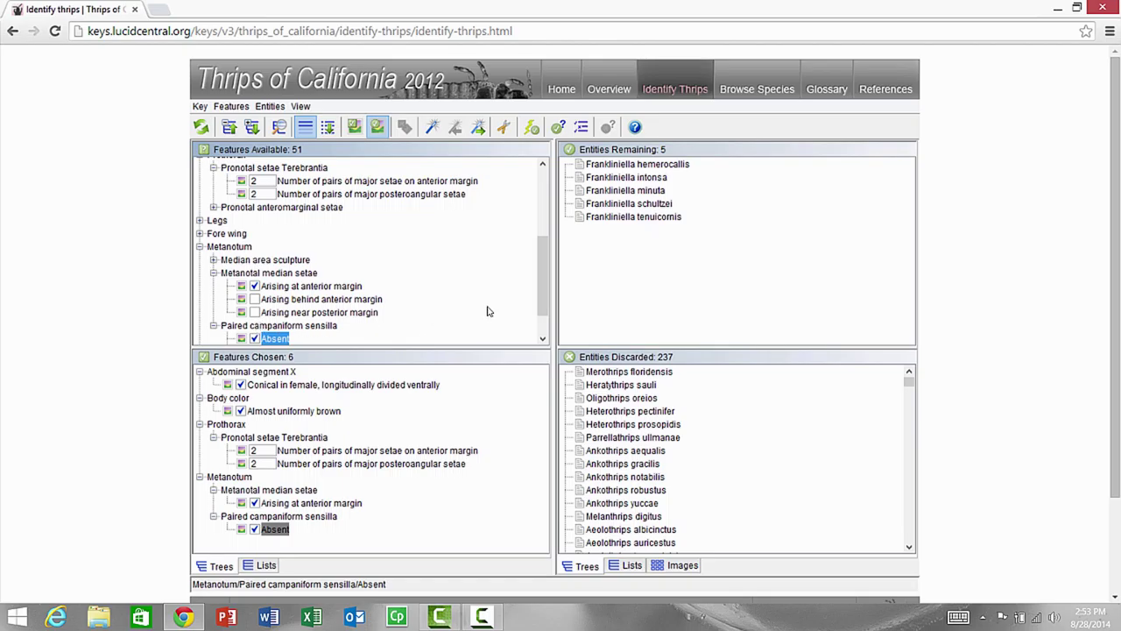
# Using the Best suggestions, choose ocellar setae III "Longer than distance between posterior ocelli" and "Clearly within ocellar triangle"
pyautogui.scroll(-2, 543, 282)
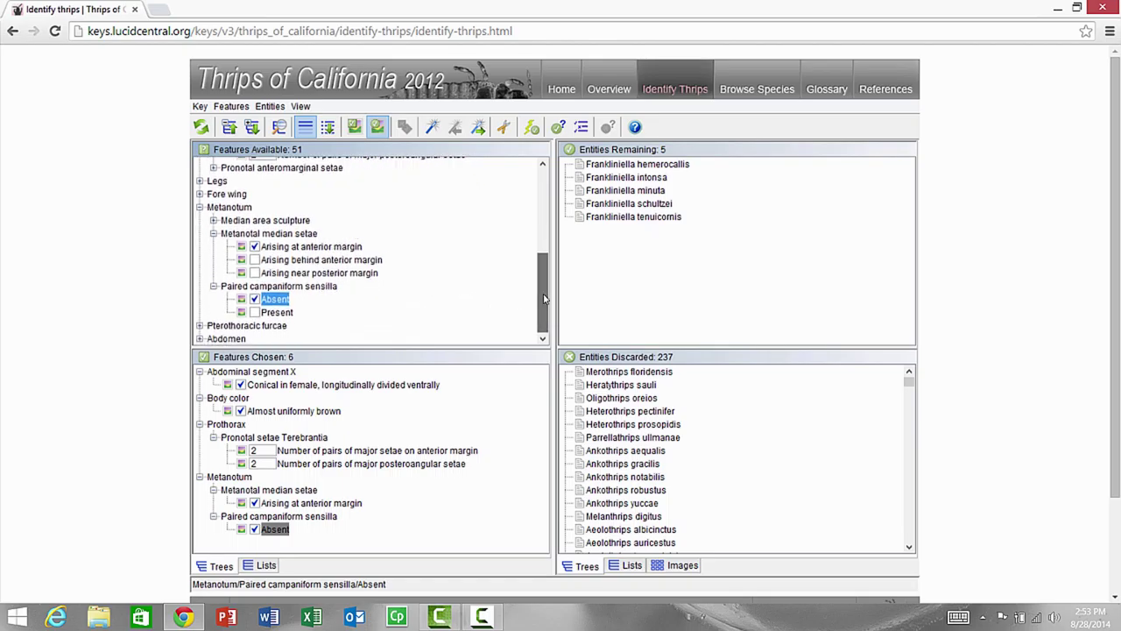
pyautogui.click(430, 129)
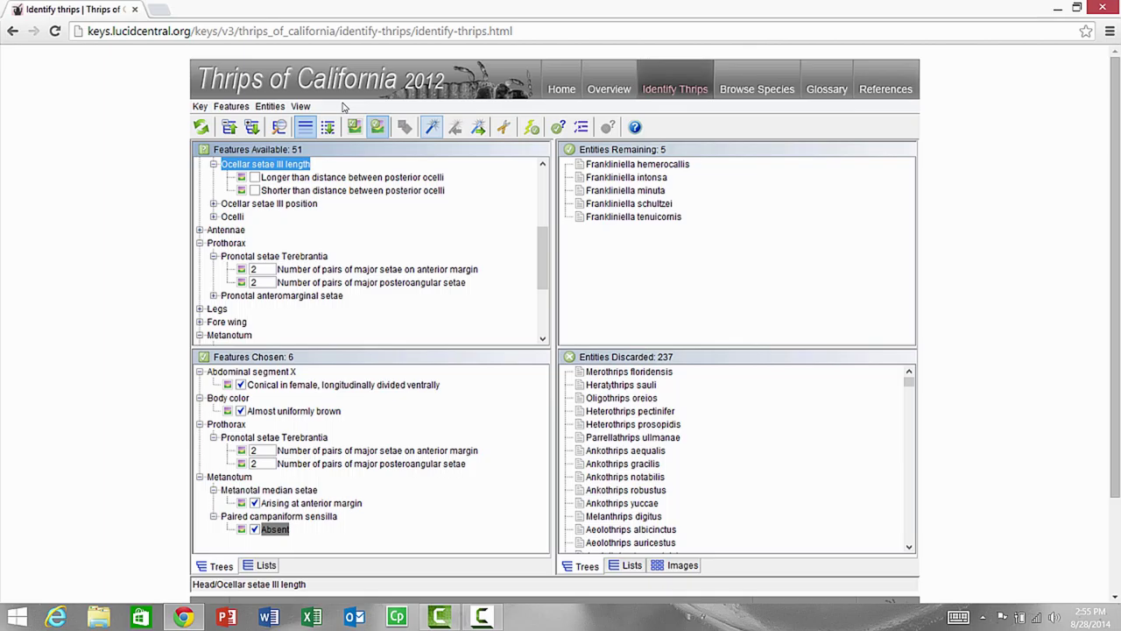
pyautogui.click(255, 178)
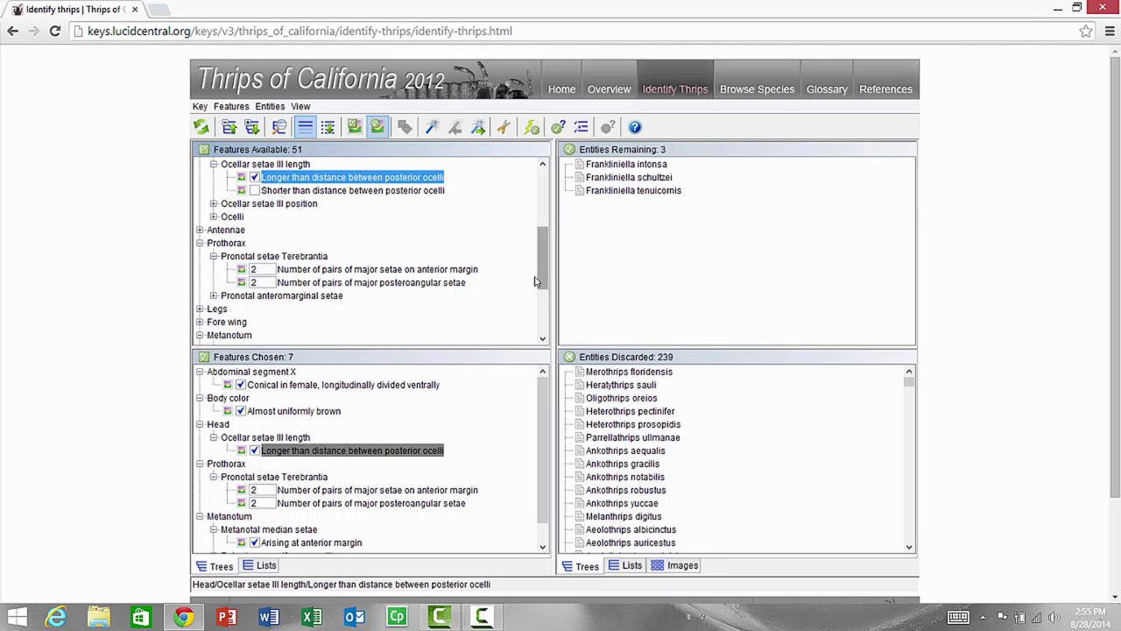
pyautogui.click(431, 130)
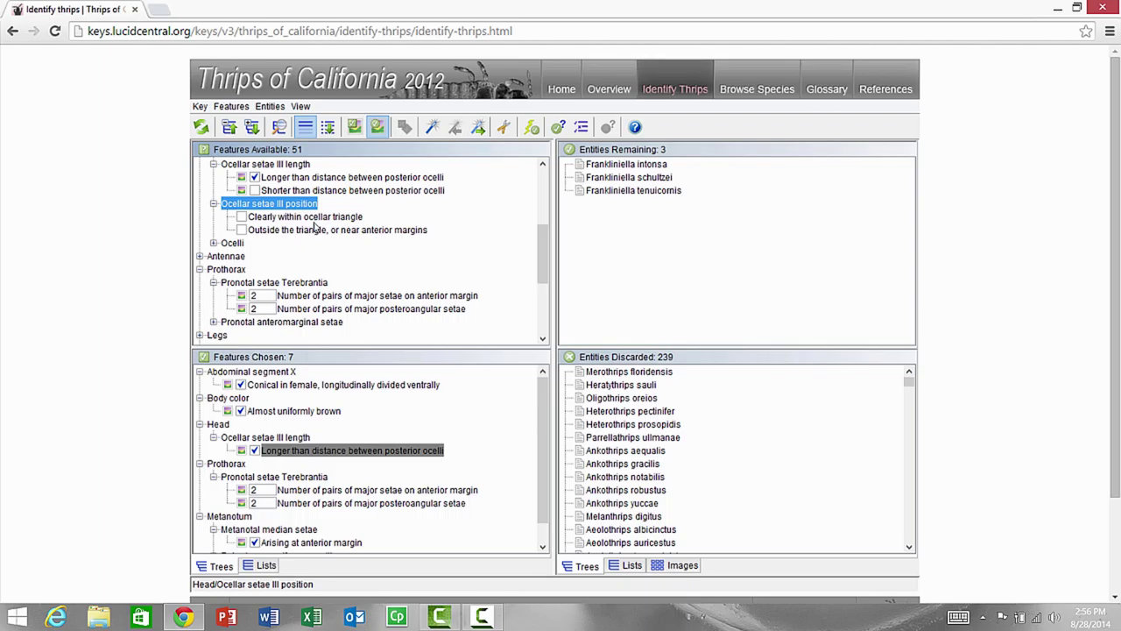
pyautogui.click(242, 217)
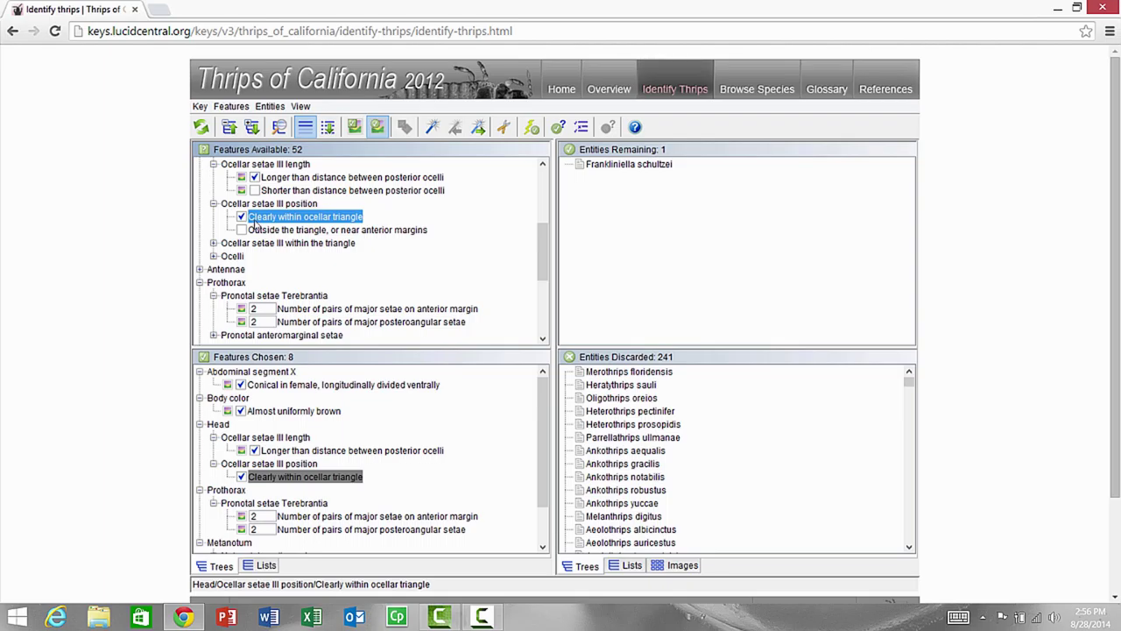
# Open the Frankliniella schultzei fact sheet from the F section of the species list
pyautogui.click(755, 91)
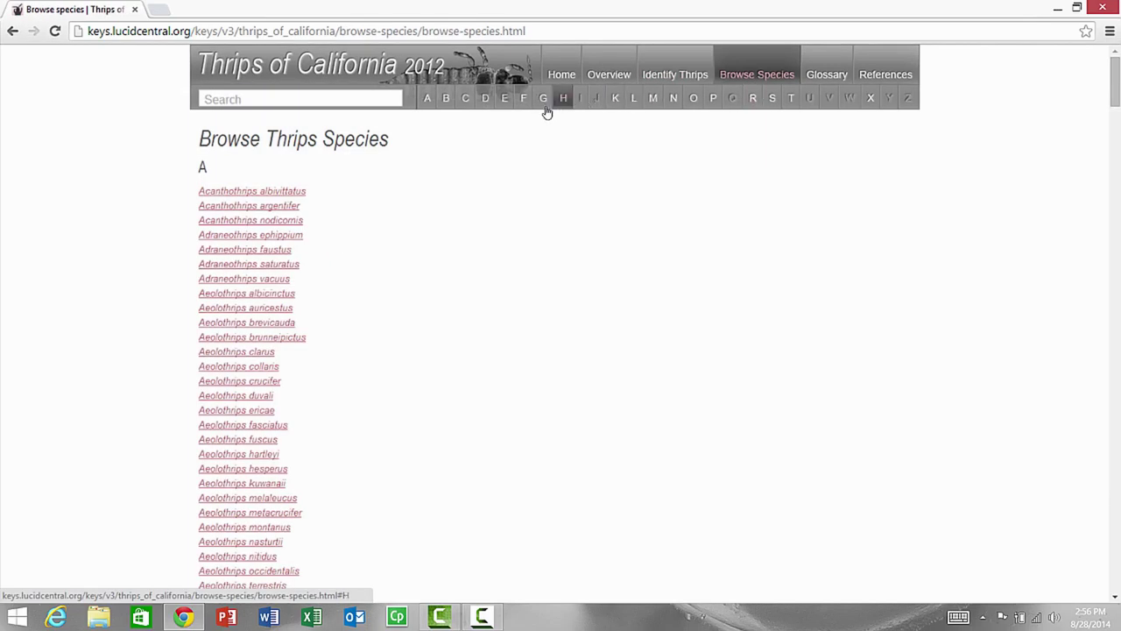
pyautogui.click(524, 99)
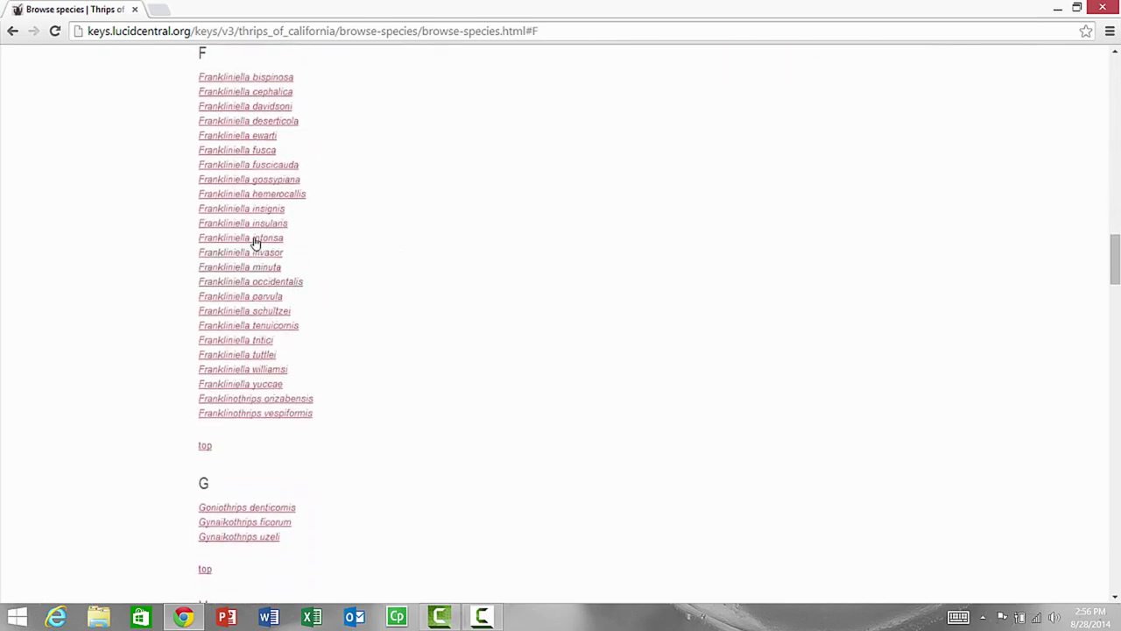
pyautogui.click(253, 310)
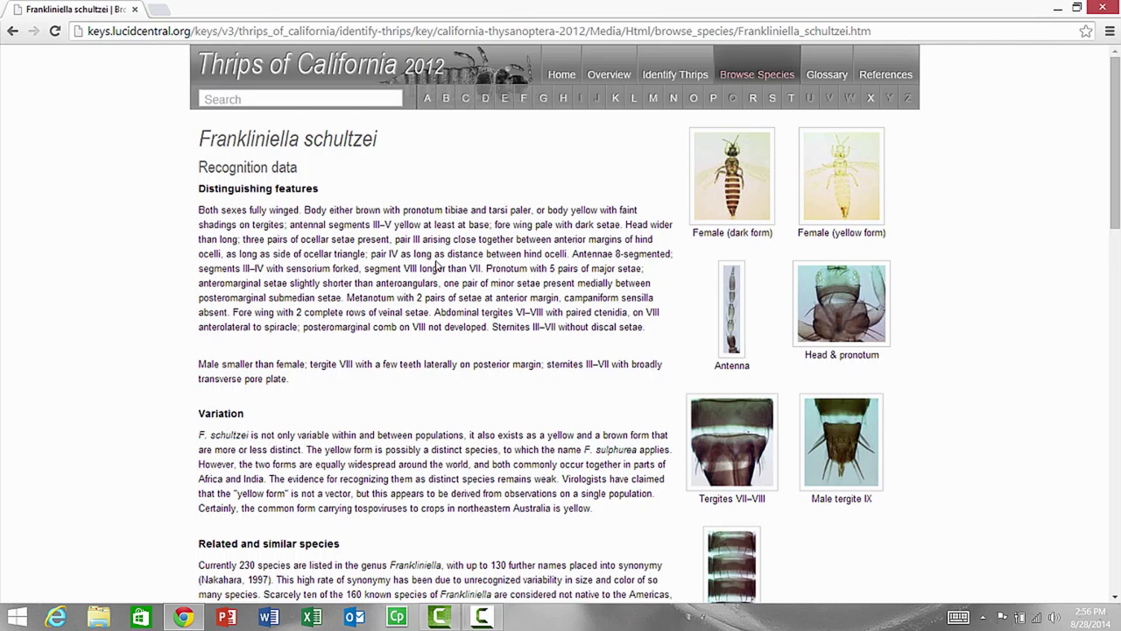
# Examine the Frankliniella schultzei fact sheet, from its recognition and taxonomic data through biological and distribution data
pyautogui.scroll(-10, 436, 266)
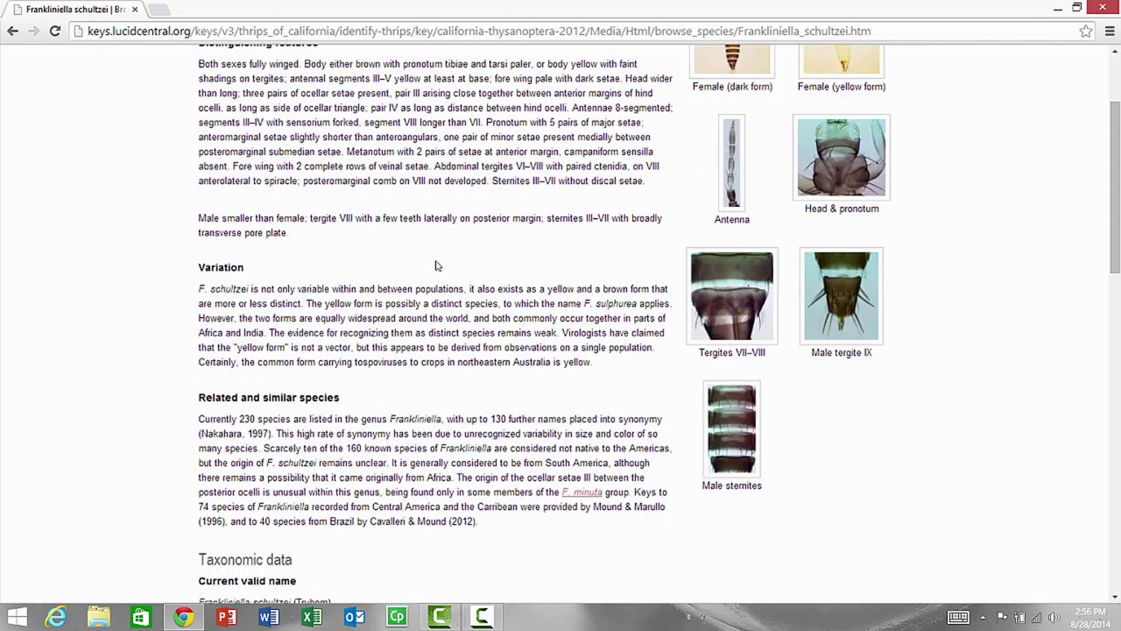
pyautogui.scroll(-4, 436, 265)
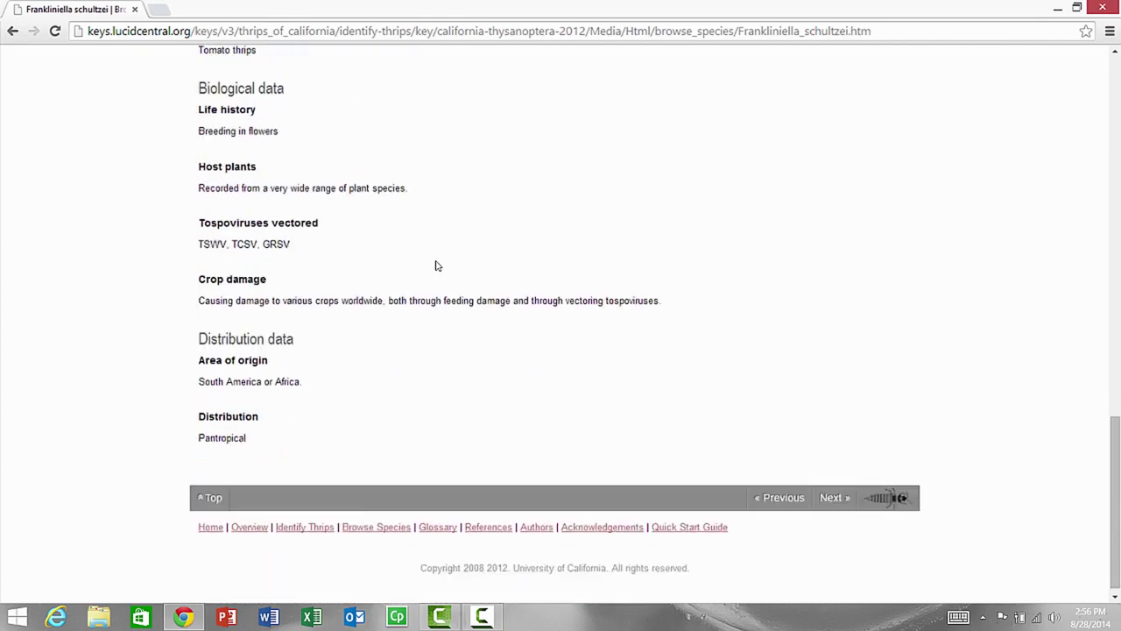
pyautogui.scroll(7, 436, 266)
pyautogui.scroll(5, 437, 265)
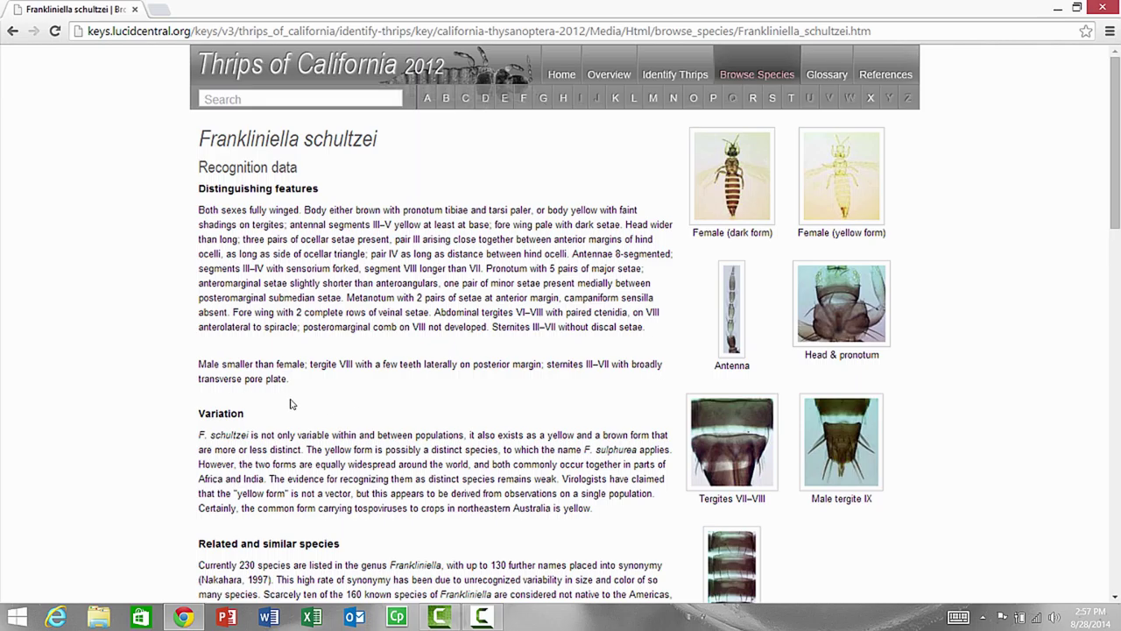
pyautogui.scroll(-2, 291, 403)
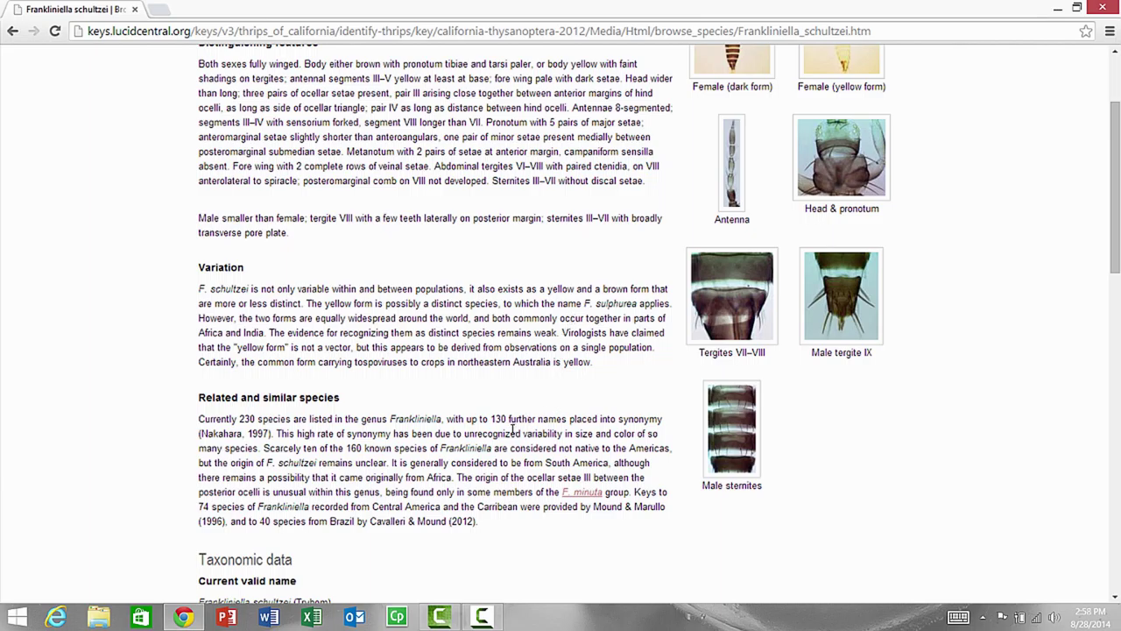
pyautogui.scroll(-2, 512, 430)
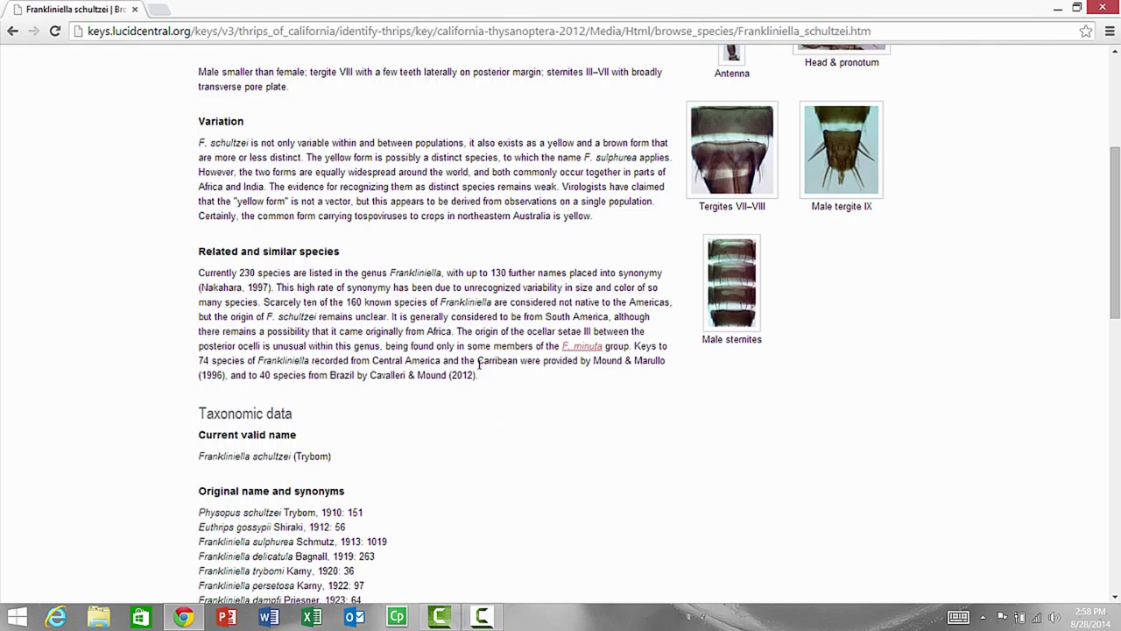
pyautogui.scroll(-1, 479, 368)
pyautogui.scroll(-1, 479, 369)
pyautogui.scroll(-1, 477, 369)
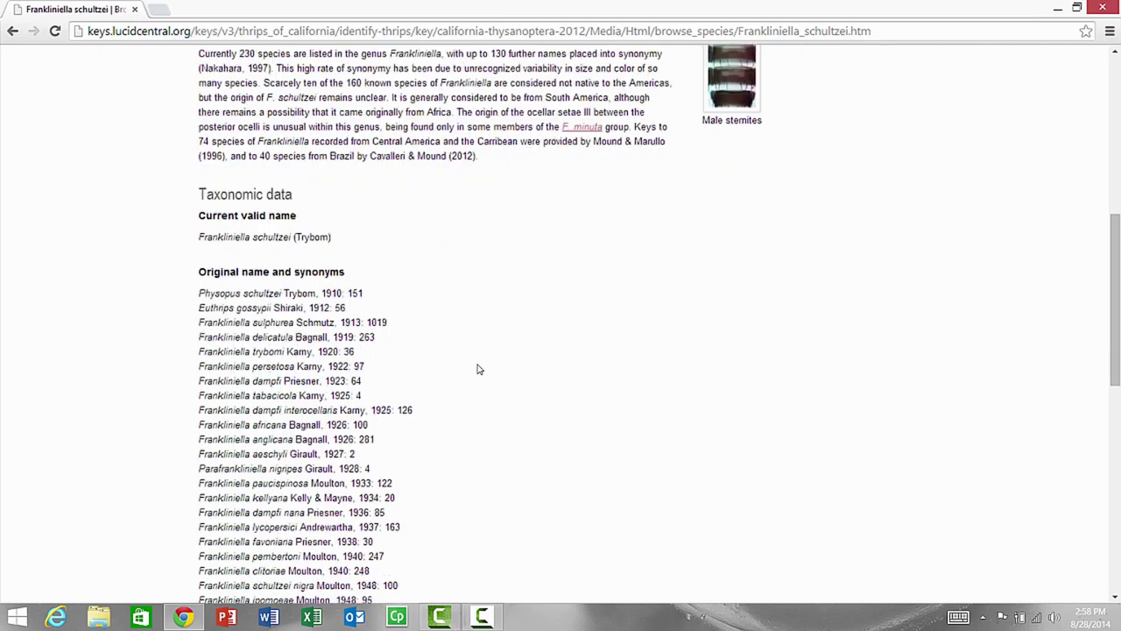
pyautogui.scroll(-1, 475, 366)
pyautogui.scroll(-4, 476, 367)
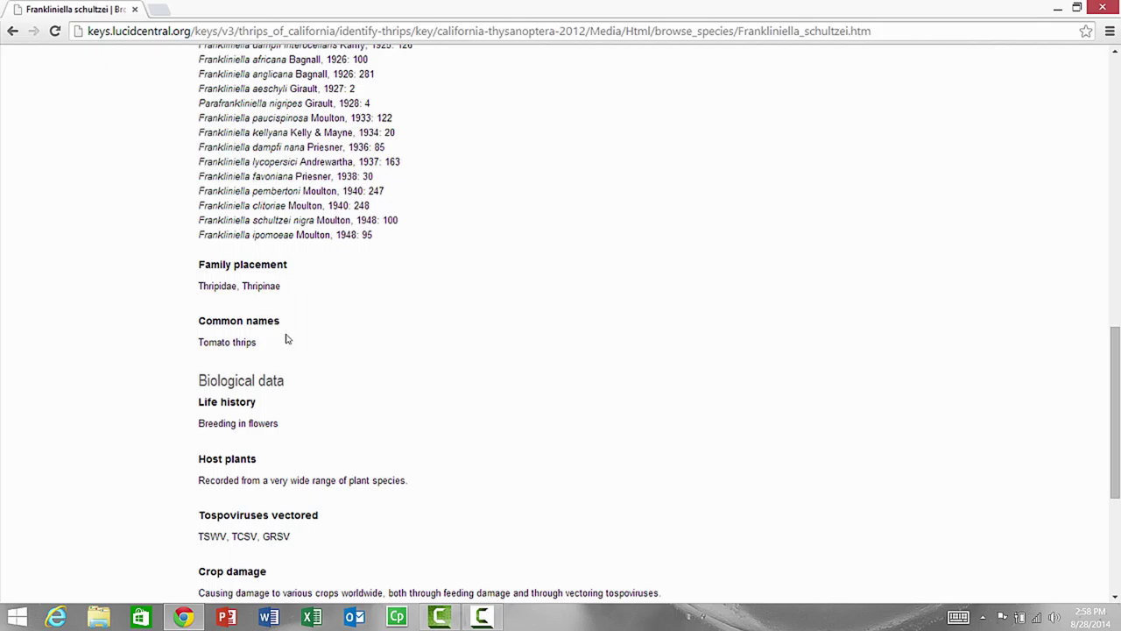
pyautogui.scroll(-2, 286, 339)
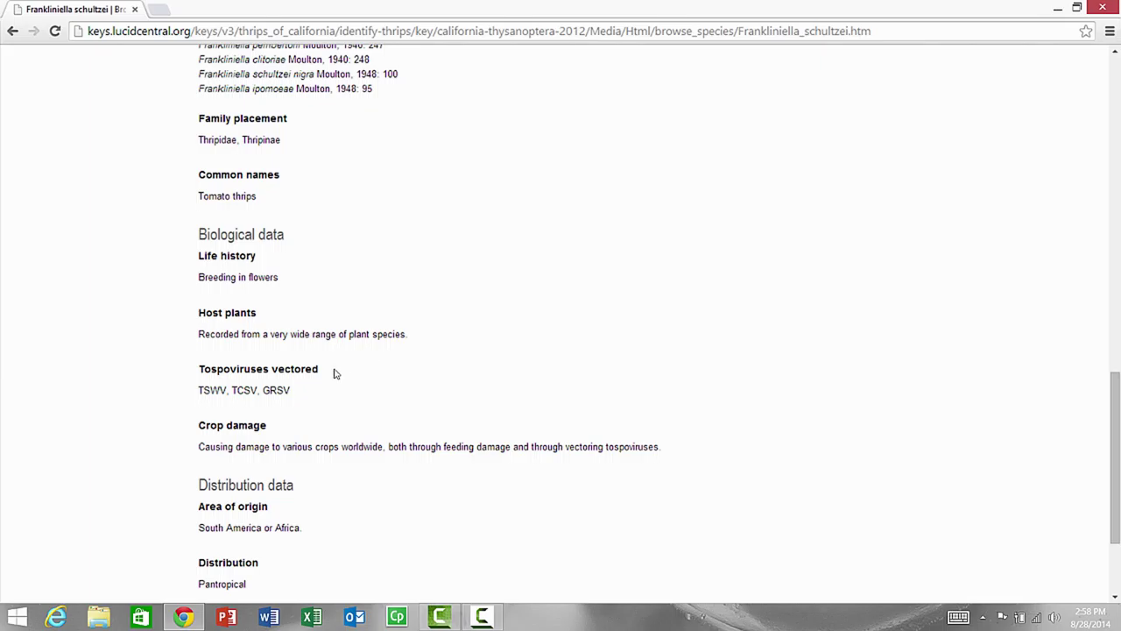
pyautogui.scroll(-2, 334, 374)
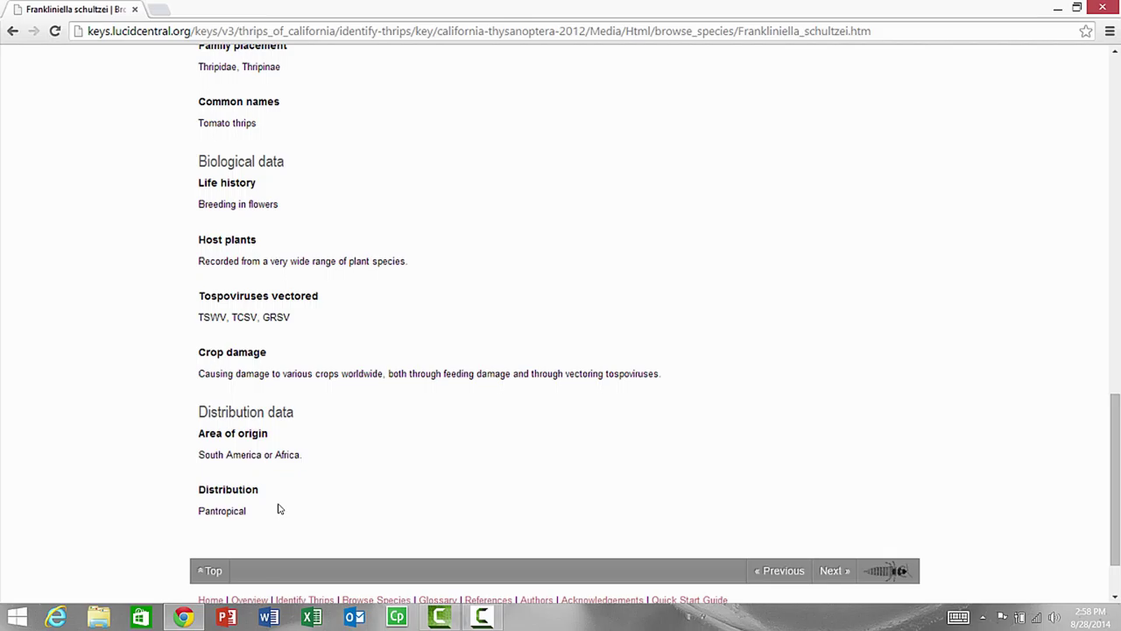
# Look back over the Frankliniella schultzei fact sheet's taxonomic data and close the browser window
pyautogui.scroll(5, 279, 509)
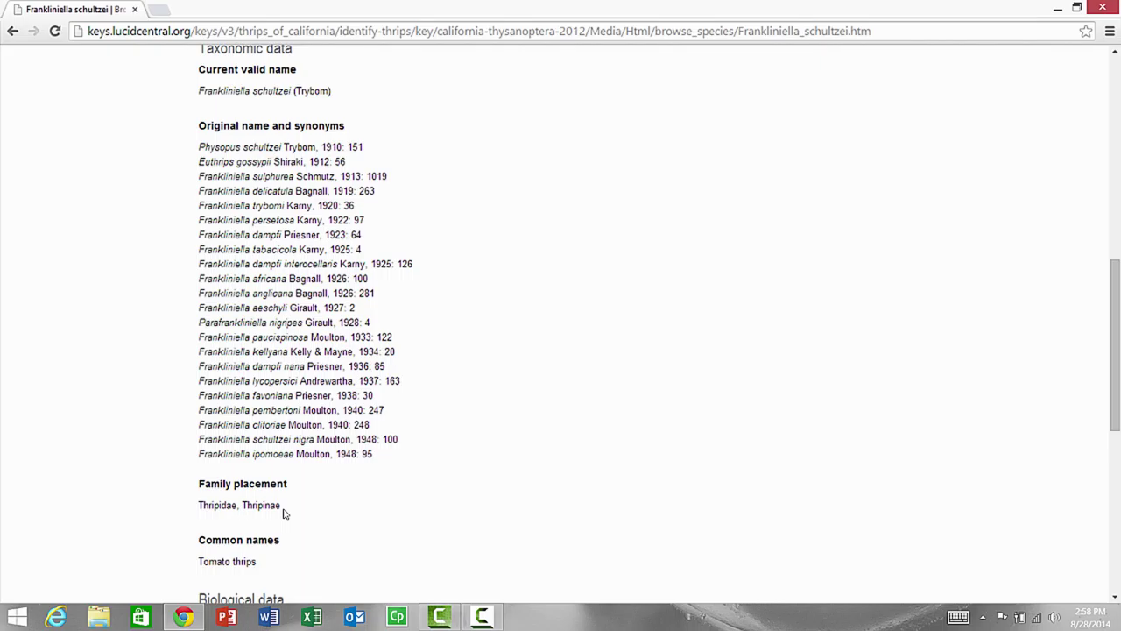
pyautogui.click(1101, 9)
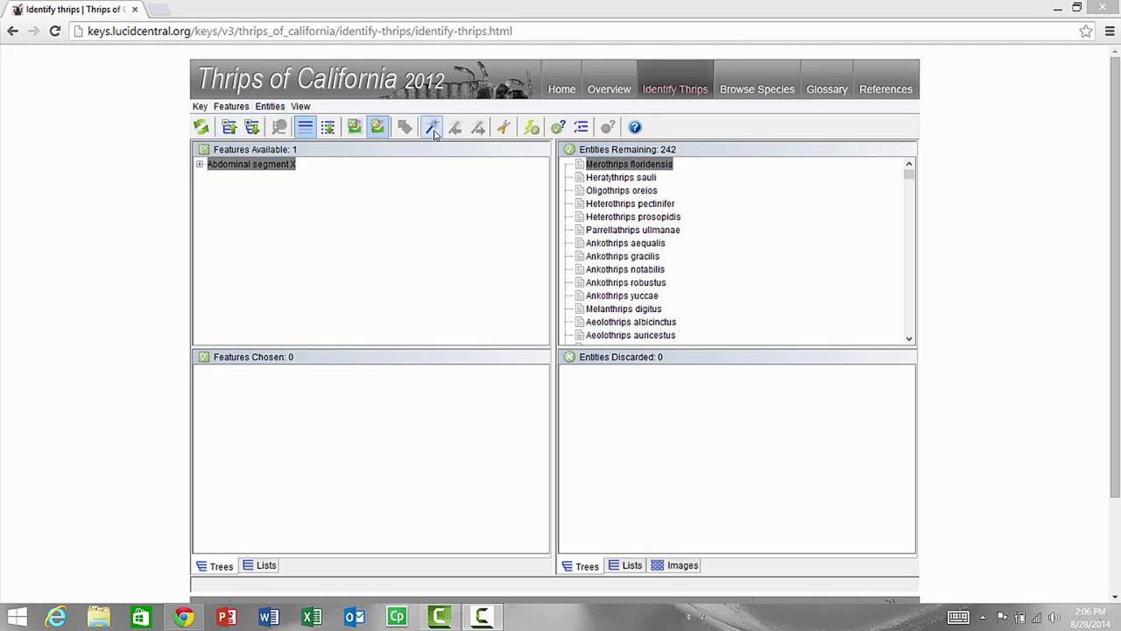
# Choose "Conical in female, longitudinally divided ventrally" for Abdominal segment X in the identification key
pyautogui.click(199, 165)
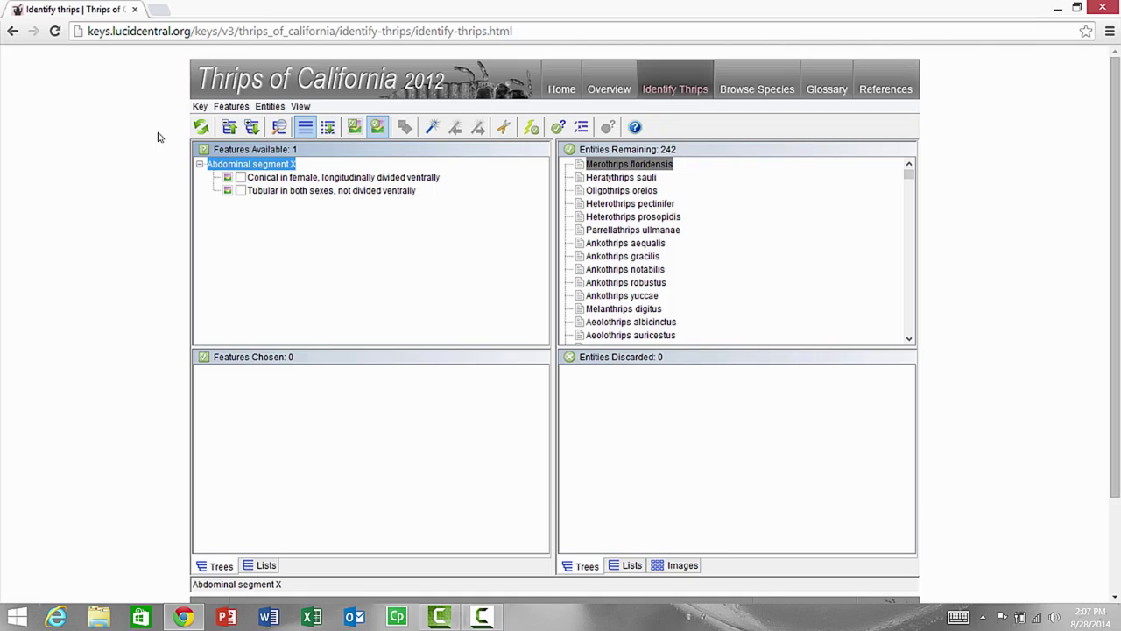
pyautogui.click(241, 178)
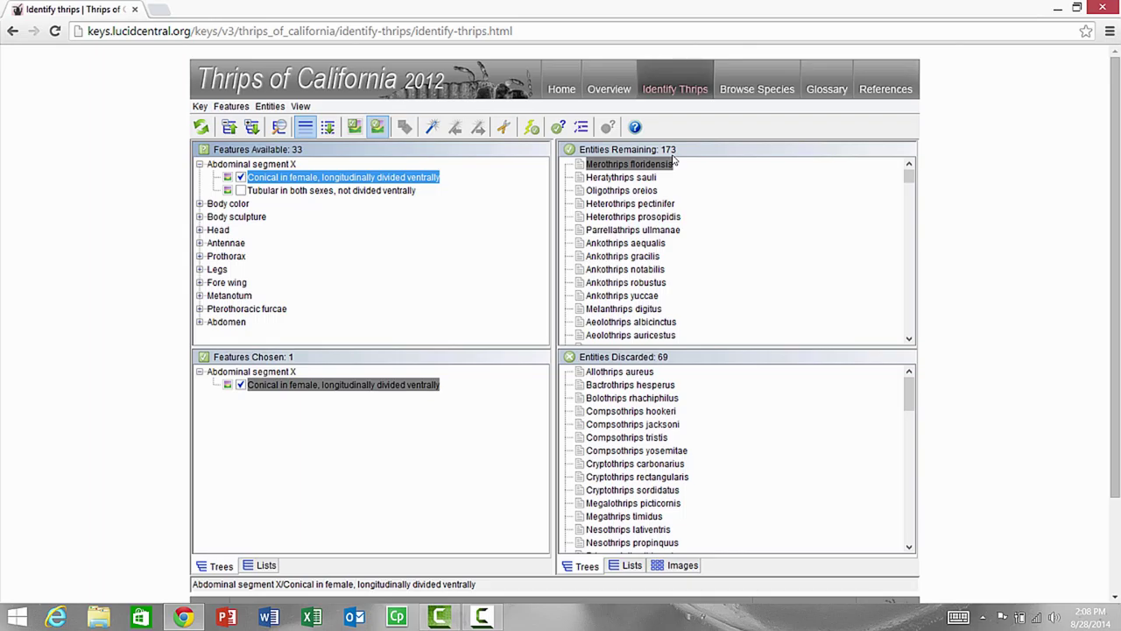
# Find the next best feature, view the image for "Arising behind anterior margin", and choose that state for Metanotal median setae
pyautogui.click(435, 128)
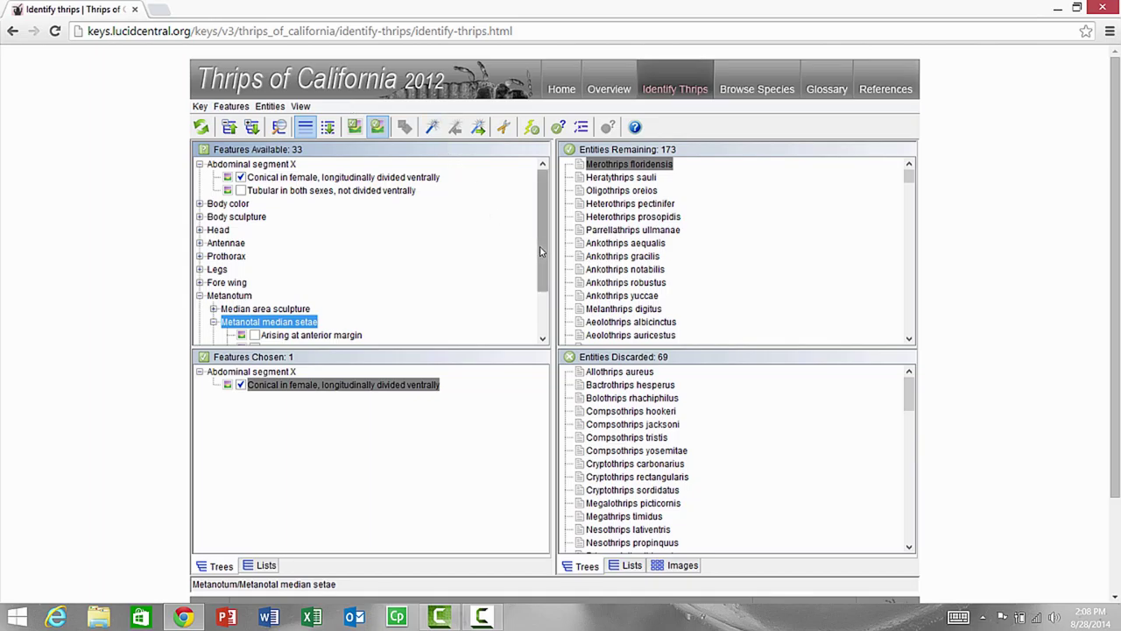
pyautogui.moveTo(540, 253); pyautogui.dragTo(540, 282)
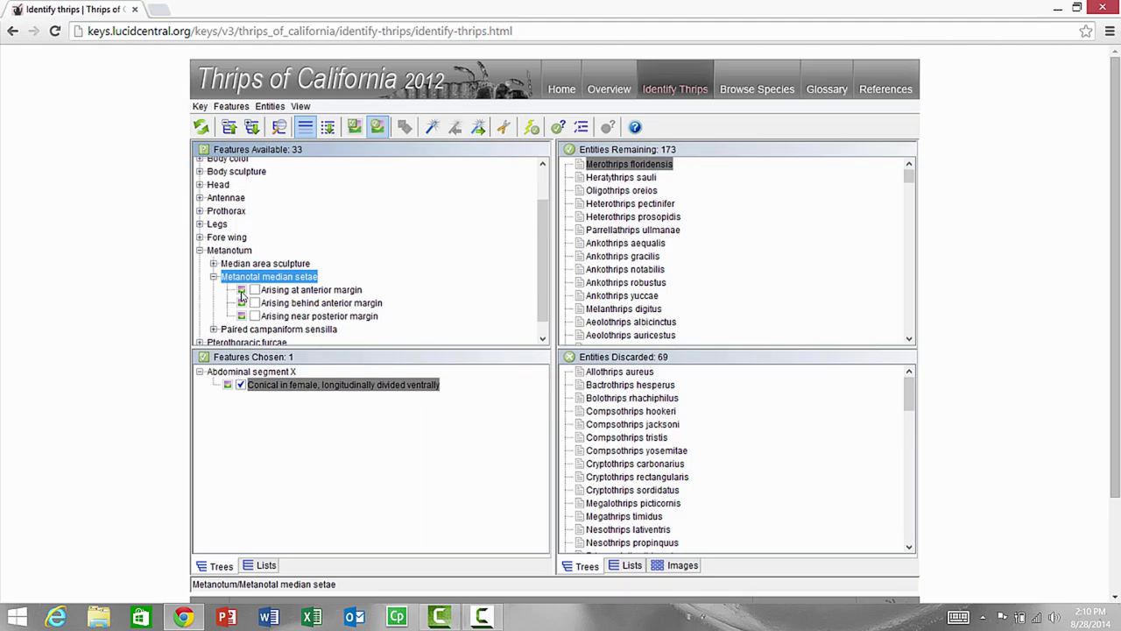
pyautogui.click(243, 303)
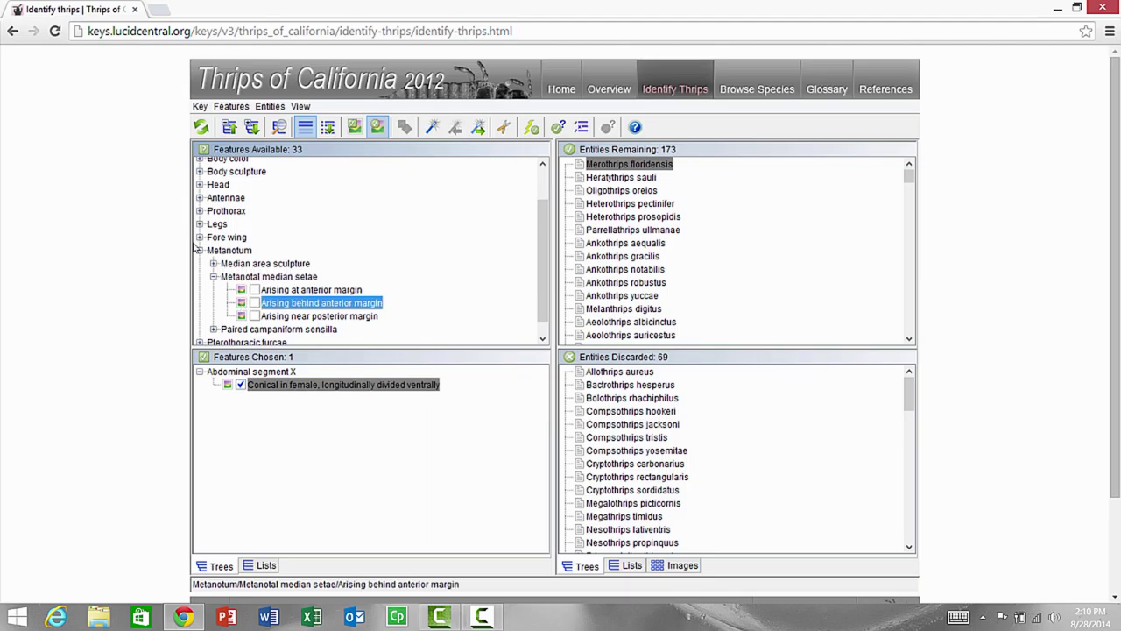
pyautogui.click(241, 303)
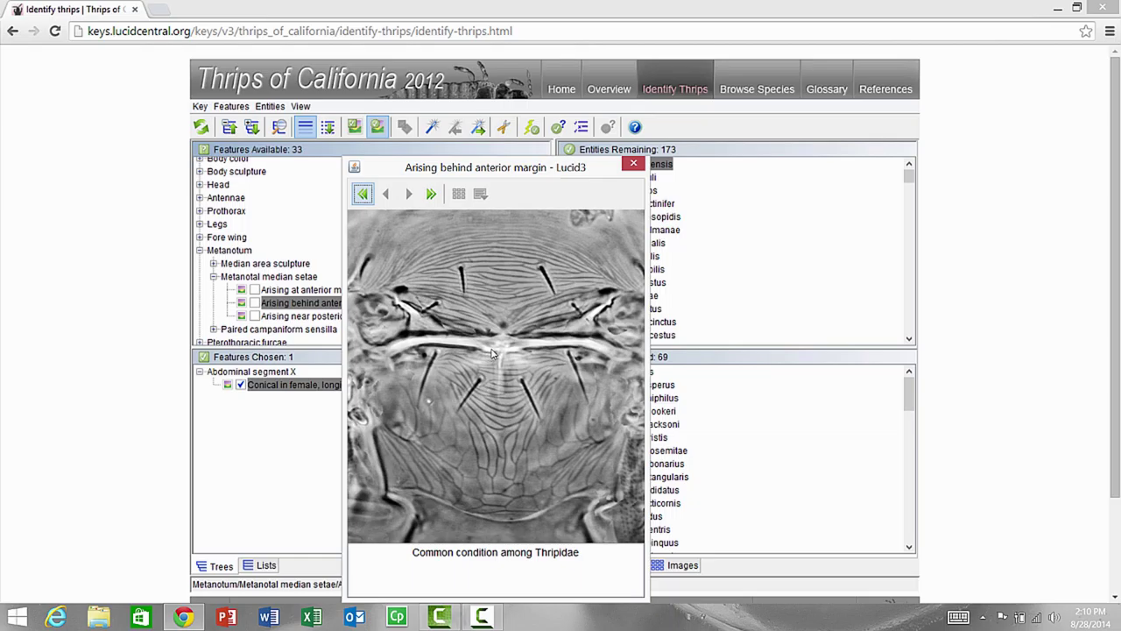
pyautogui.click(634, 166)
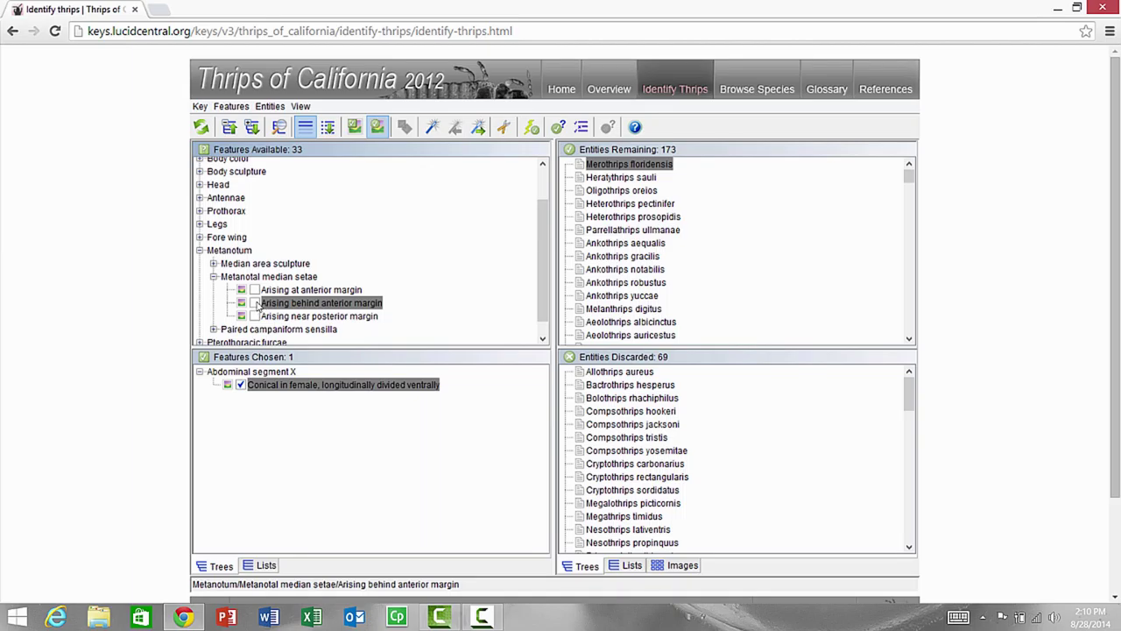
pyautogui.click(255, 303)
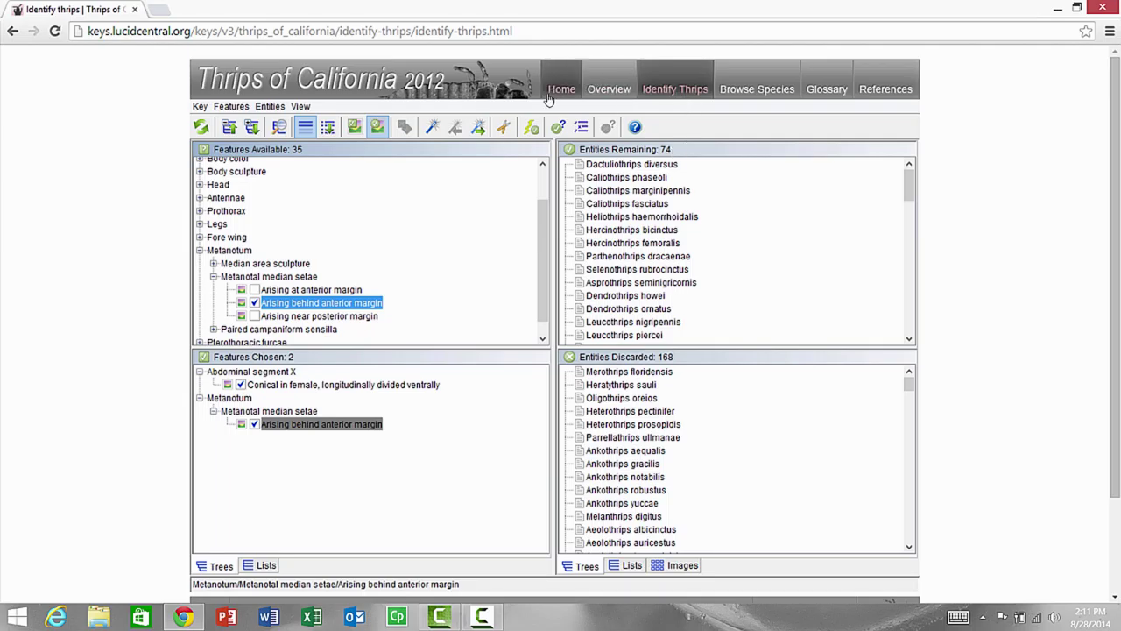
# Find the next best feature and set the pairs of major posteroangular setae to 2 and major anterior margin setae to 0
pyautogui.click(433, 129)
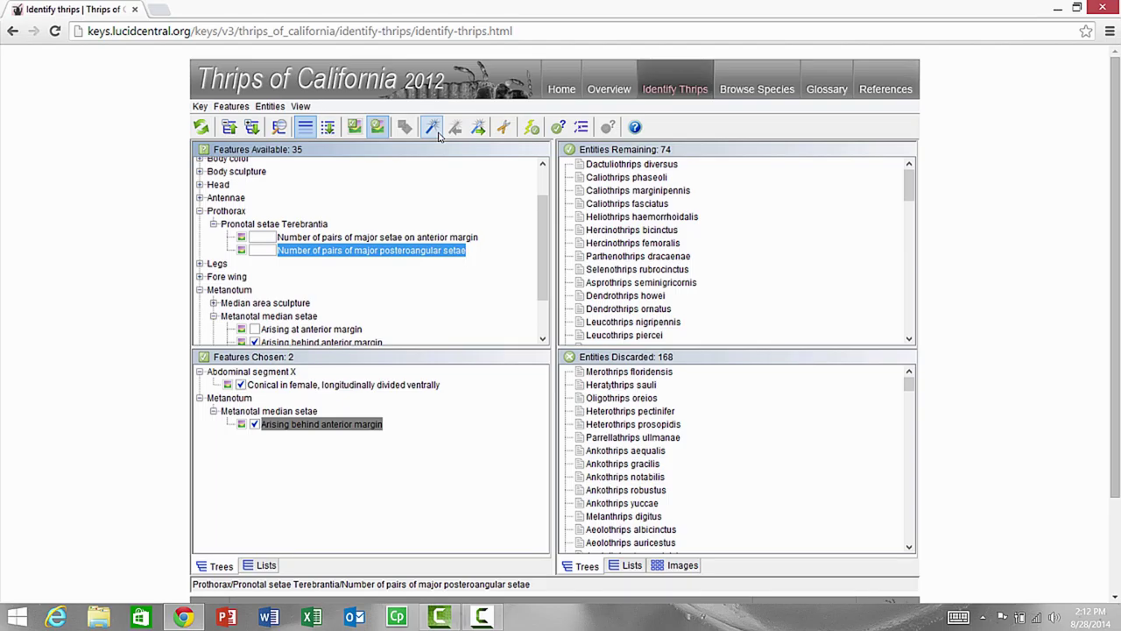
pyautogui.click(263, 252)
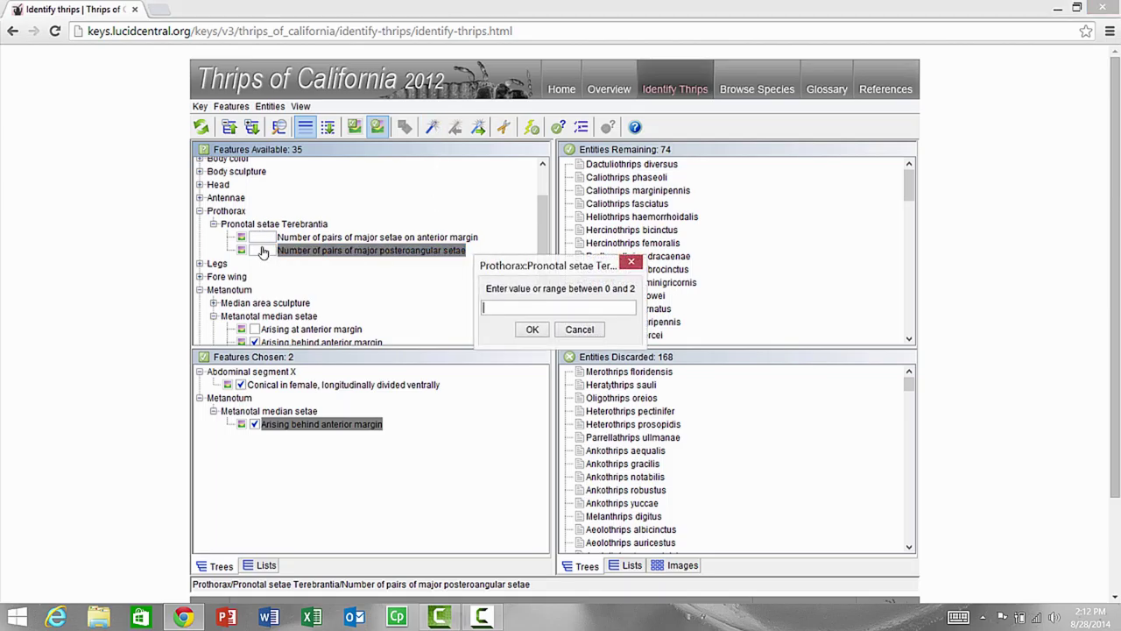
pyautogui.write('2')
pyautogui.click(532, 329)
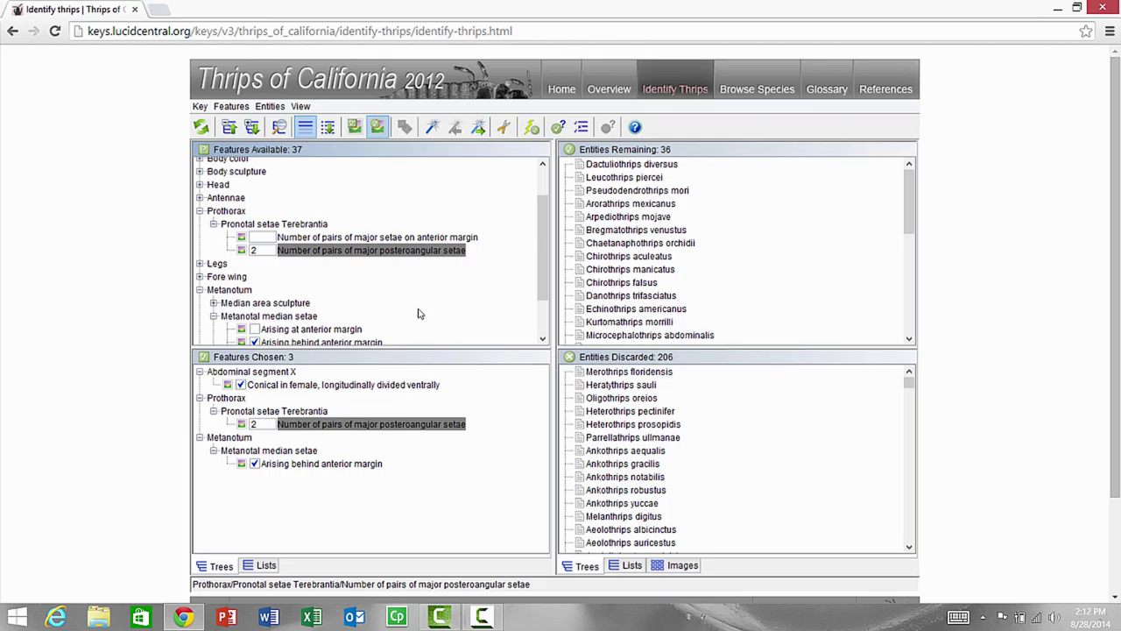
pyautogui.click(263, 238)
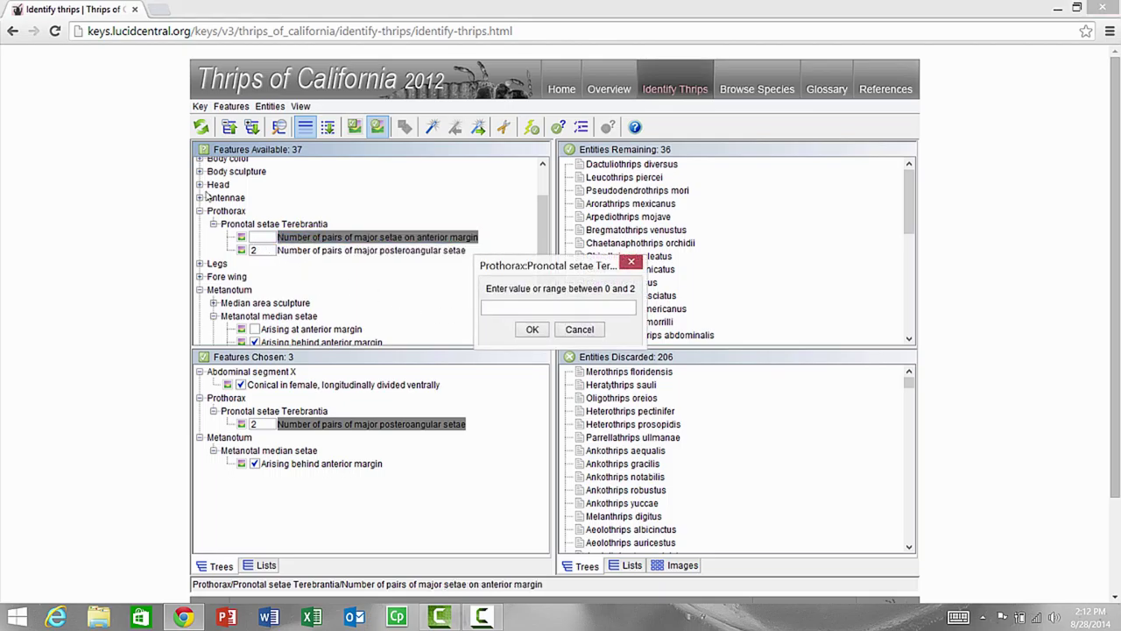
pyautogui.write('0')
pyautogui.click(531, 330)
pyautogui.click(526, 333)
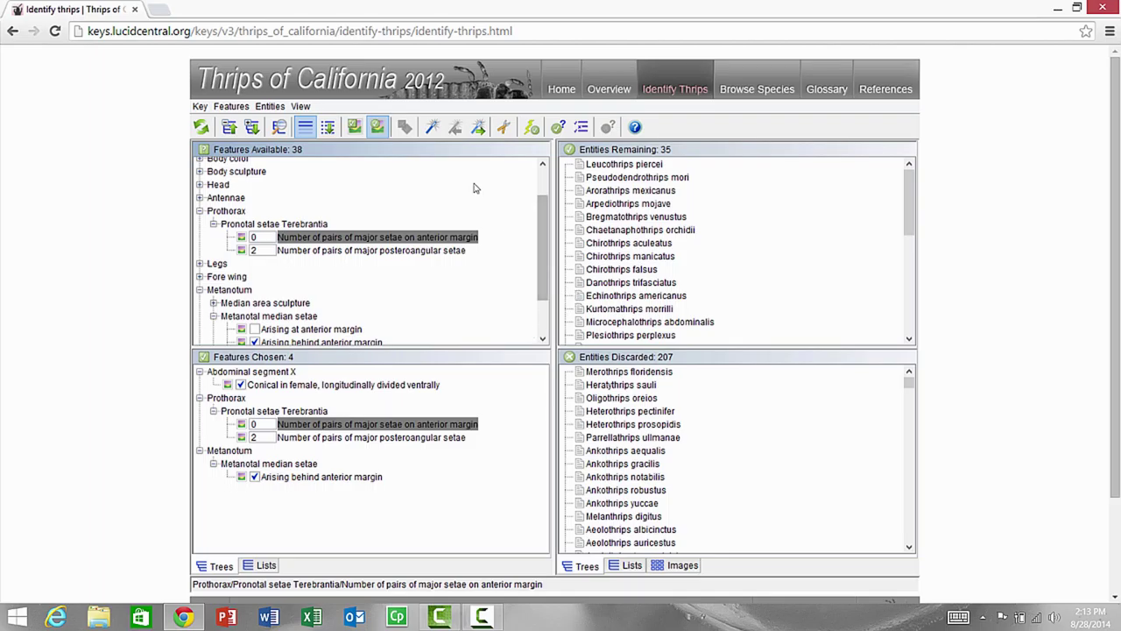
# Using the Best suggestions, choose body color "Almost uniformly brown" and fore wing vein setae length "About 0.3-0.5 of wing width medially"
pyautogui.click(434, 128)
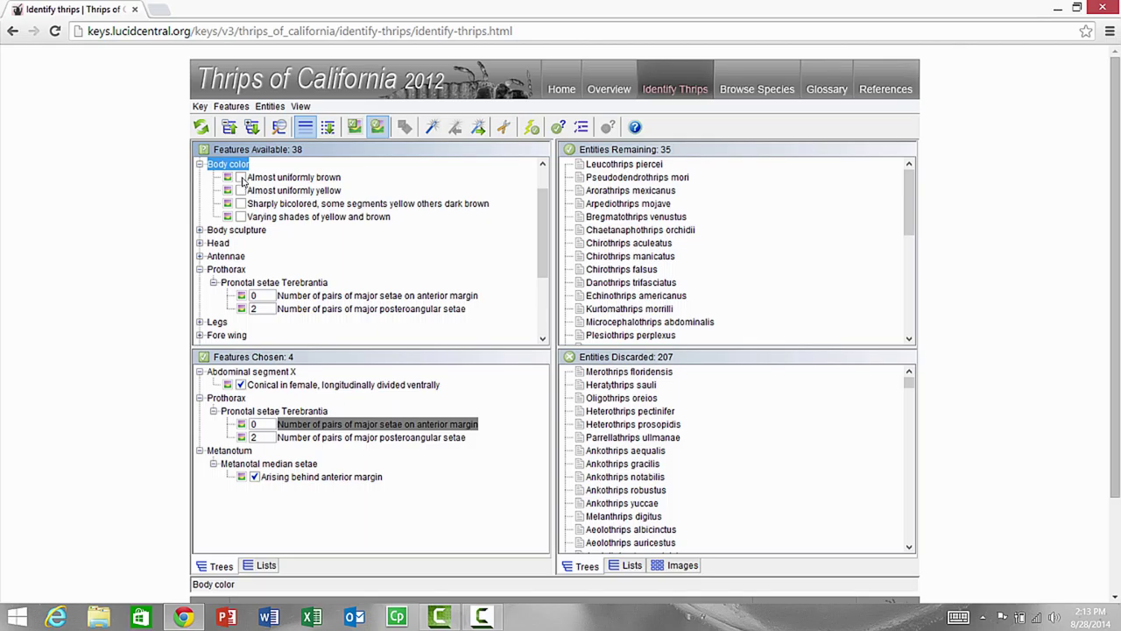
pyautogui.click(241, 177)
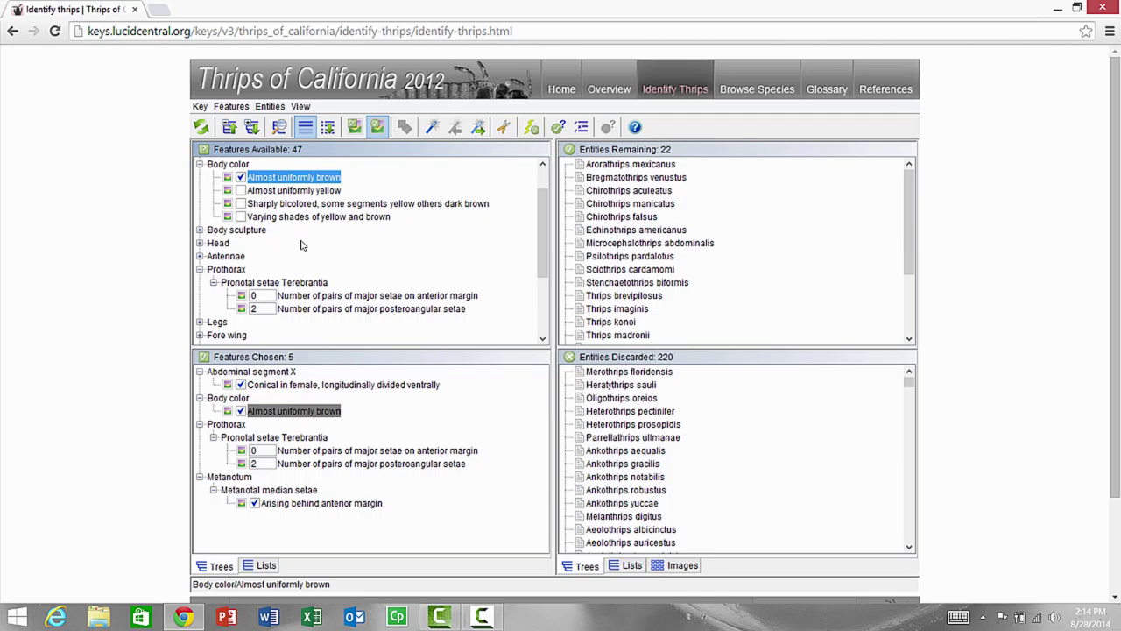
pyautogui.click(432, 127)
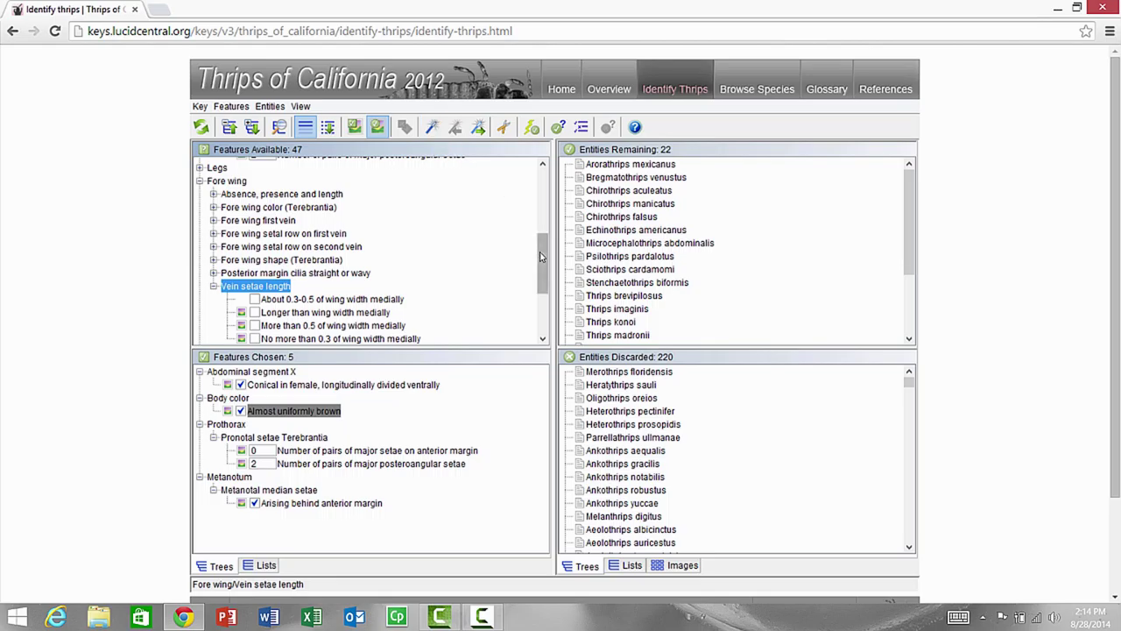
pyautogui.scroll(-3, 432, 206)
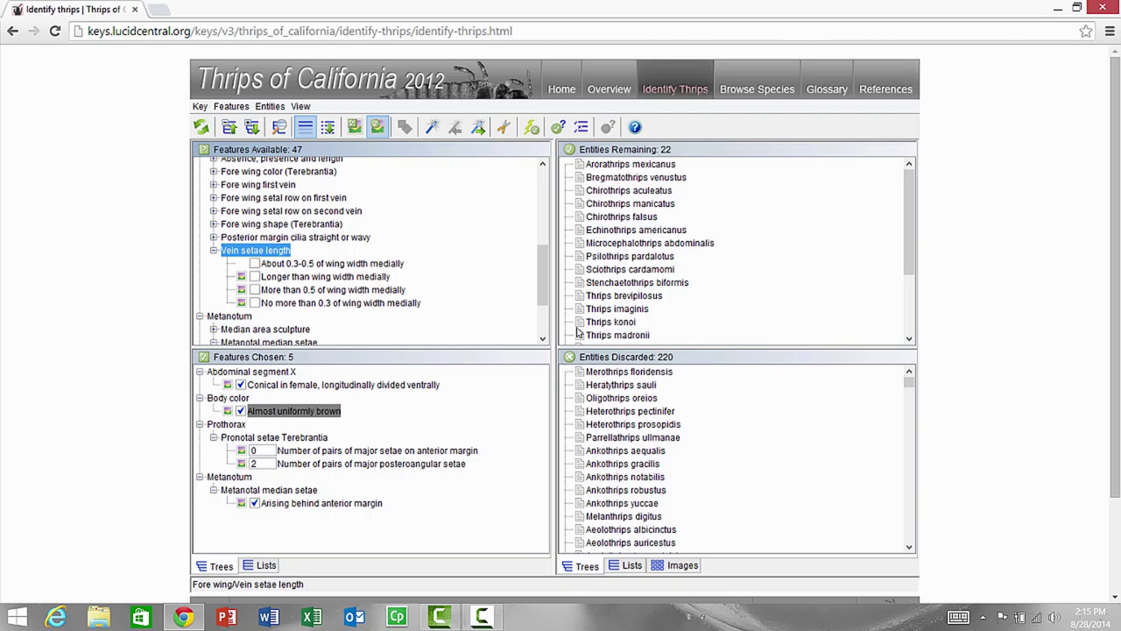
pyautogui.click(254, 264)
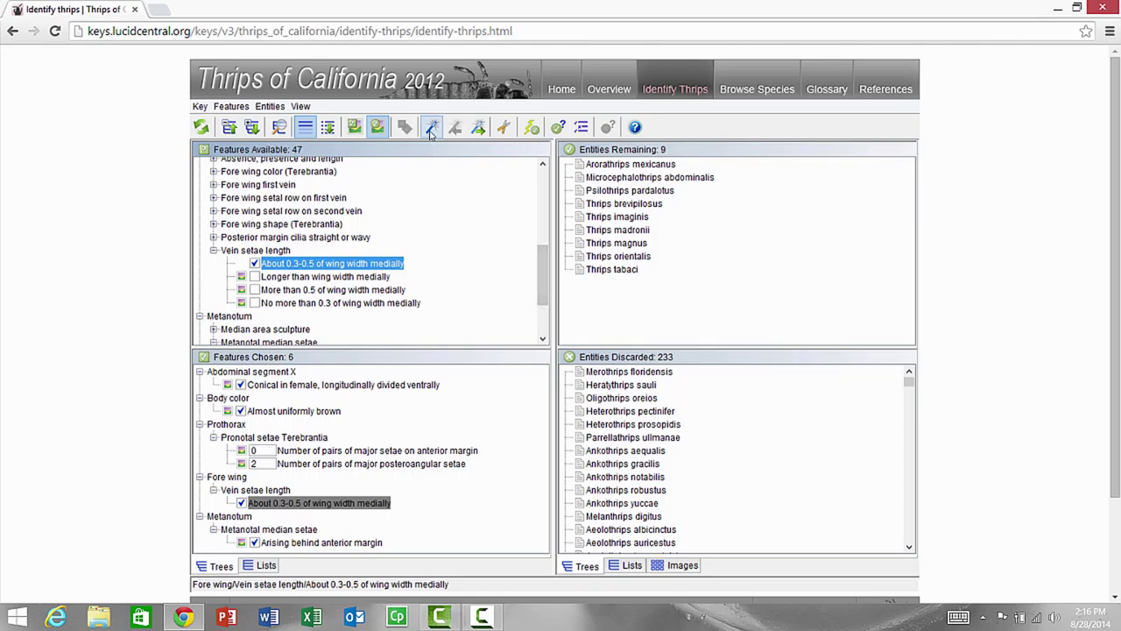
# Find the next best feature, compare the images for present and absent campaniform sensilla, and choose Absent for Paired campaniform sensilla
pyautogui.click(432, 128)
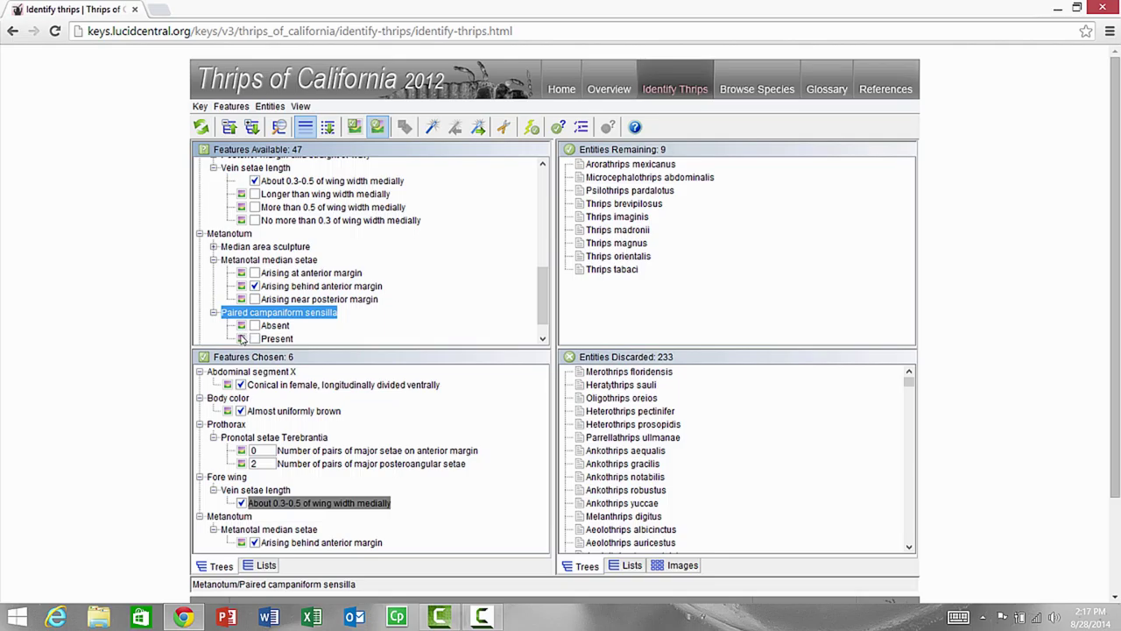
pyautogui.click(245, 339)
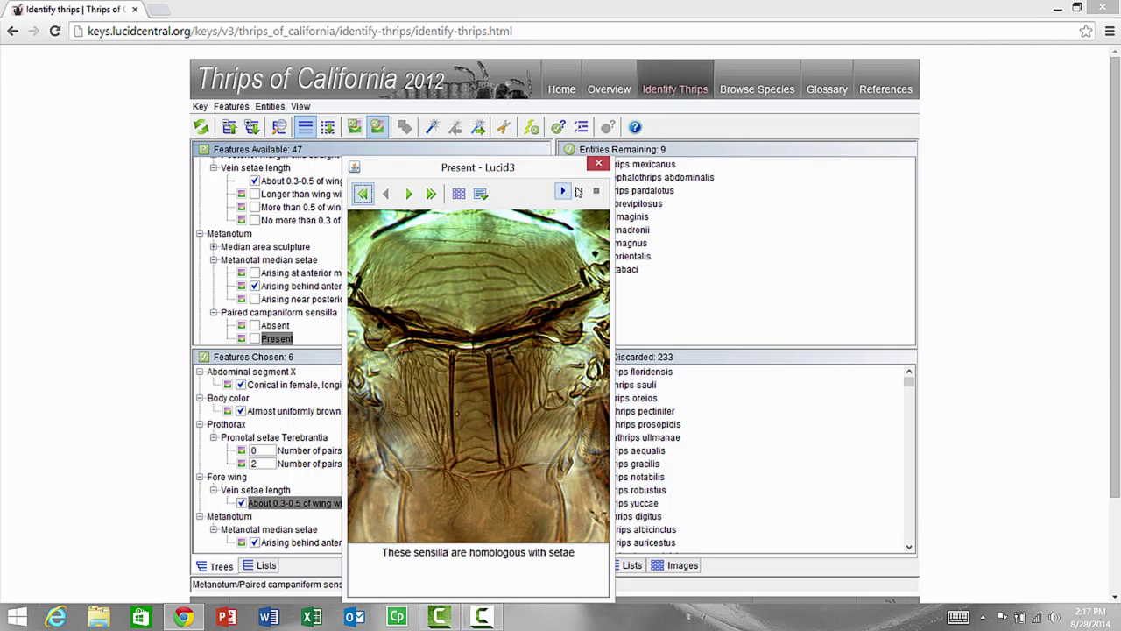
pyautogui.click(599, 164)
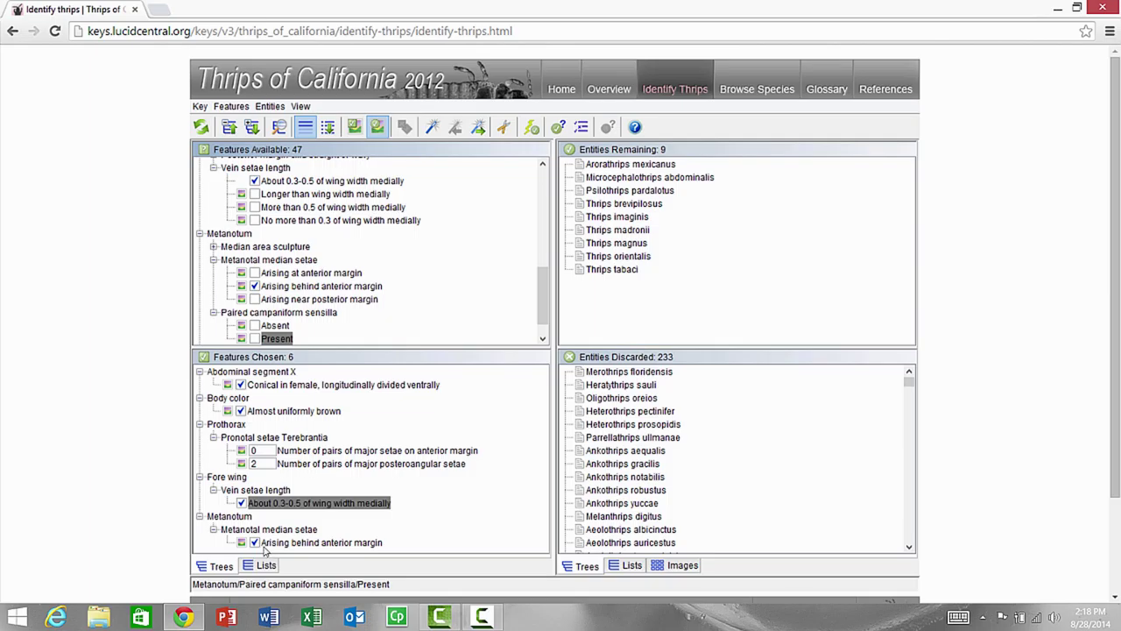
pyautogui.scroll(-2, 285, 532)
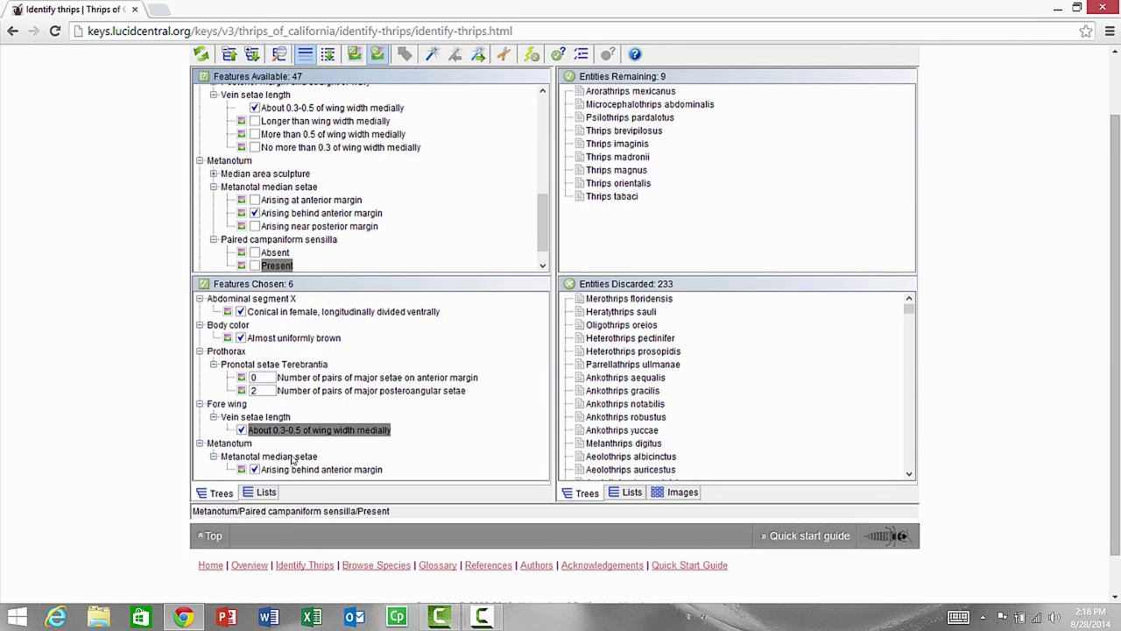
pyautogui.scroll(2, 291, 460)
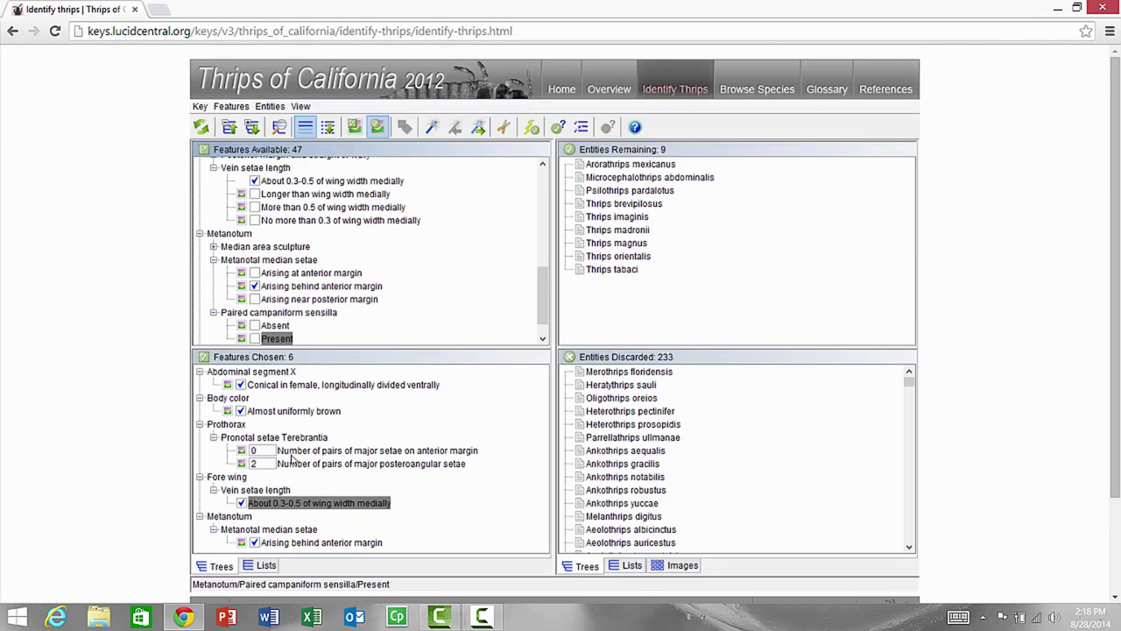
pyautogui.scroll(-3, 312, 336)
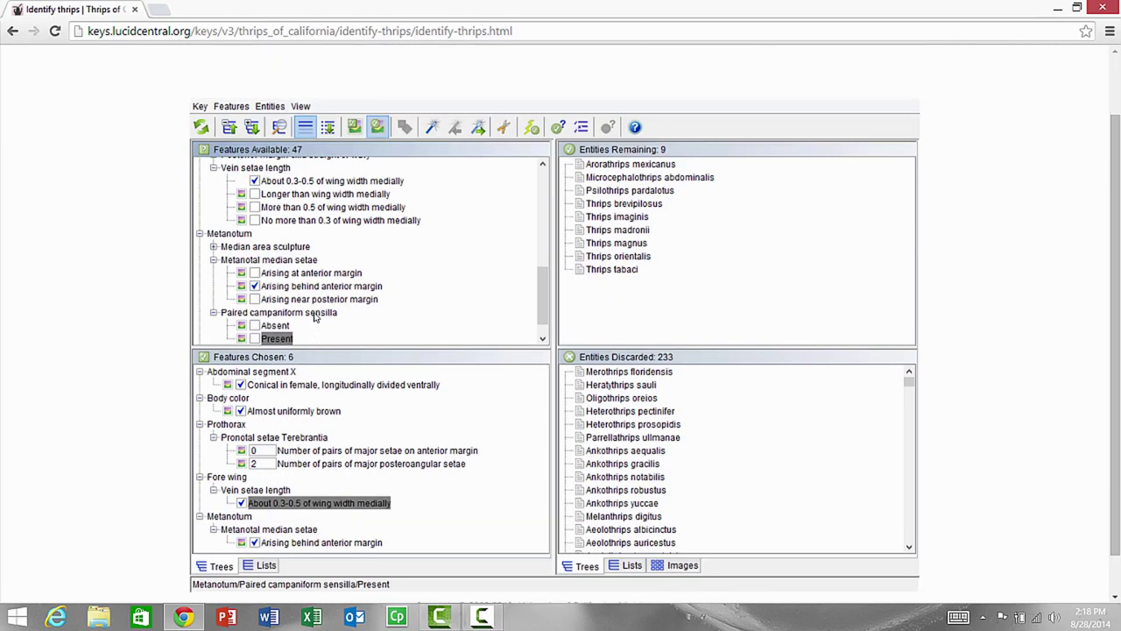
pyautogui.scroll(-1, 545, 193)
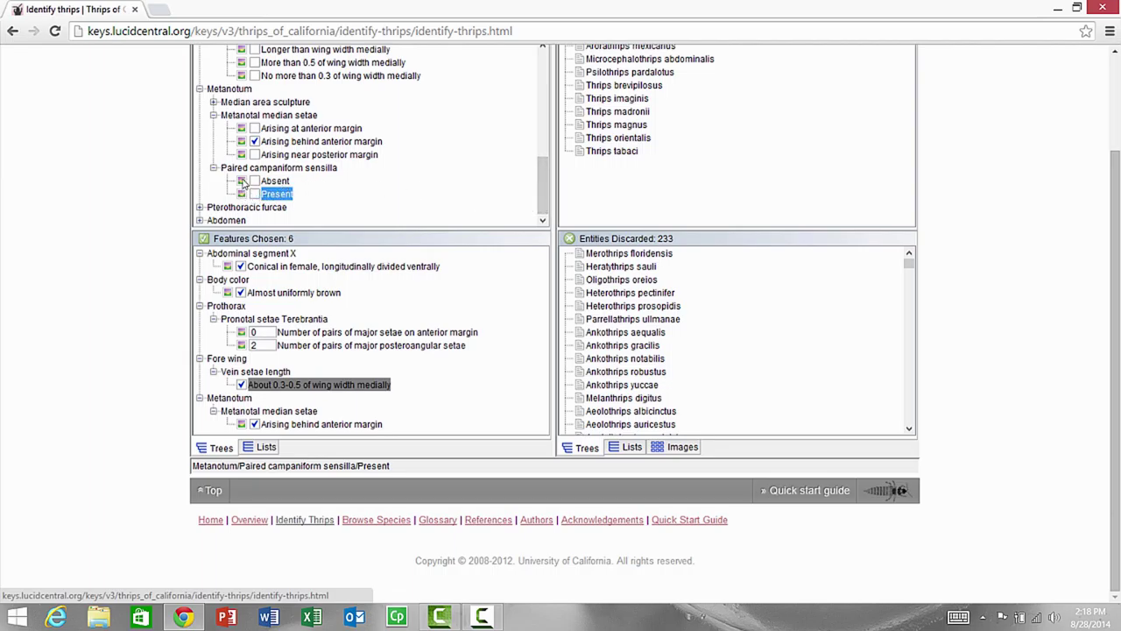
pyautogui.click(242, 181)
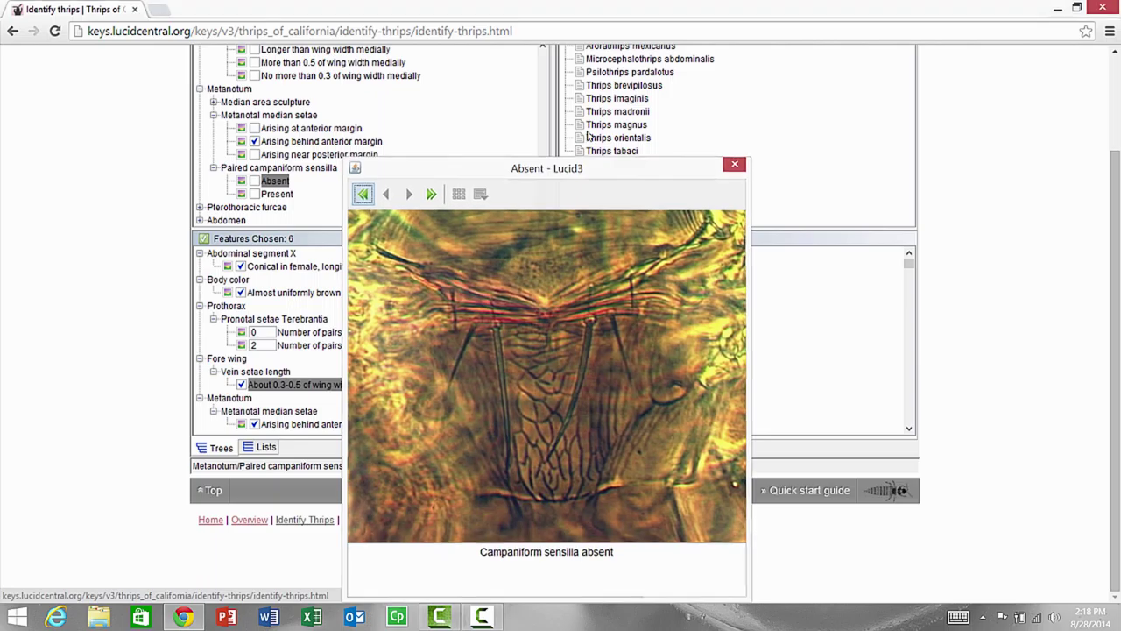
pyautogui.click(736, 166)
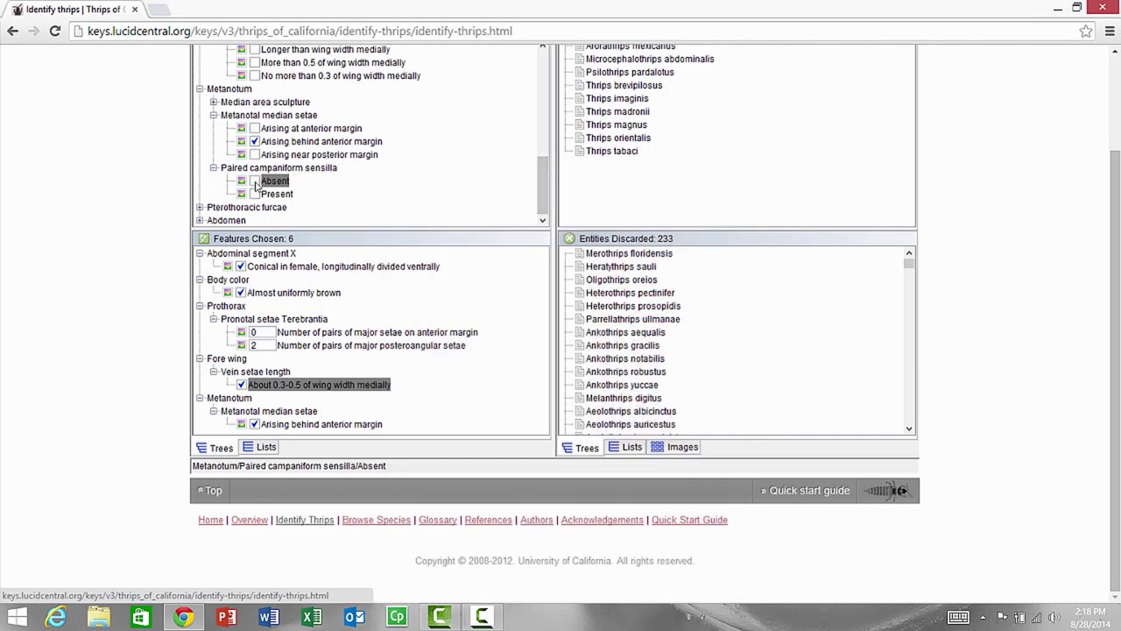
pyautogui.click(254, 181)
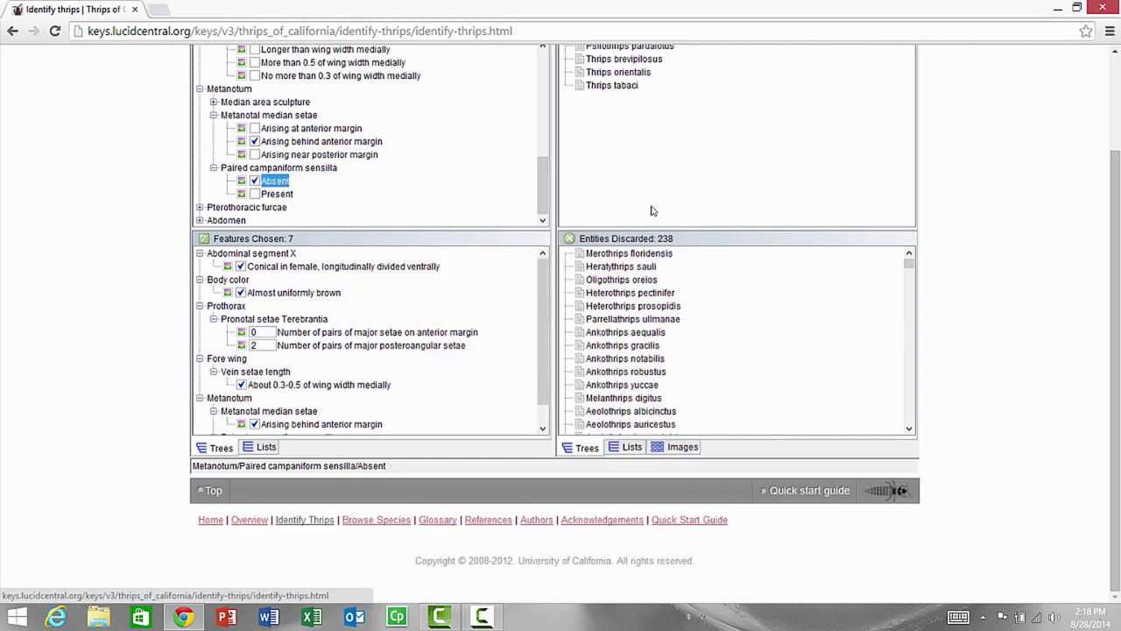
# Using the Best suggestions, choose discal setae "Absent on sternites III - VI" and "With microtrichia present" for the lateral thirds of tergites IV-VI
pyautogui.moveTo(1114, 254); pyautogui.dragTo(1115, 155)
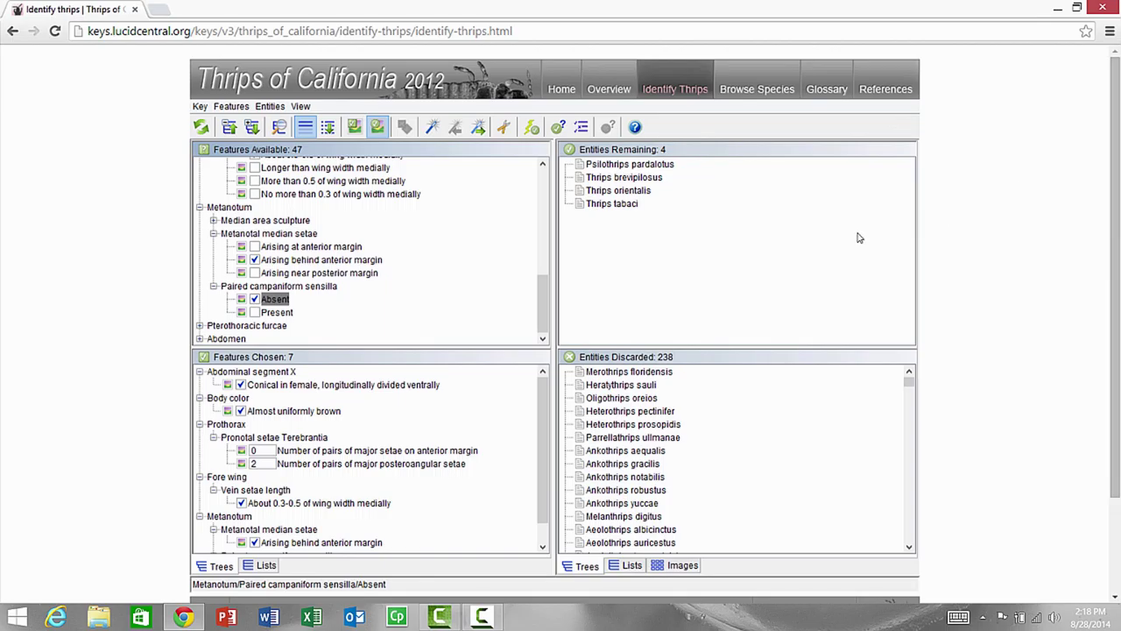
pyautogui.click(433, 128)
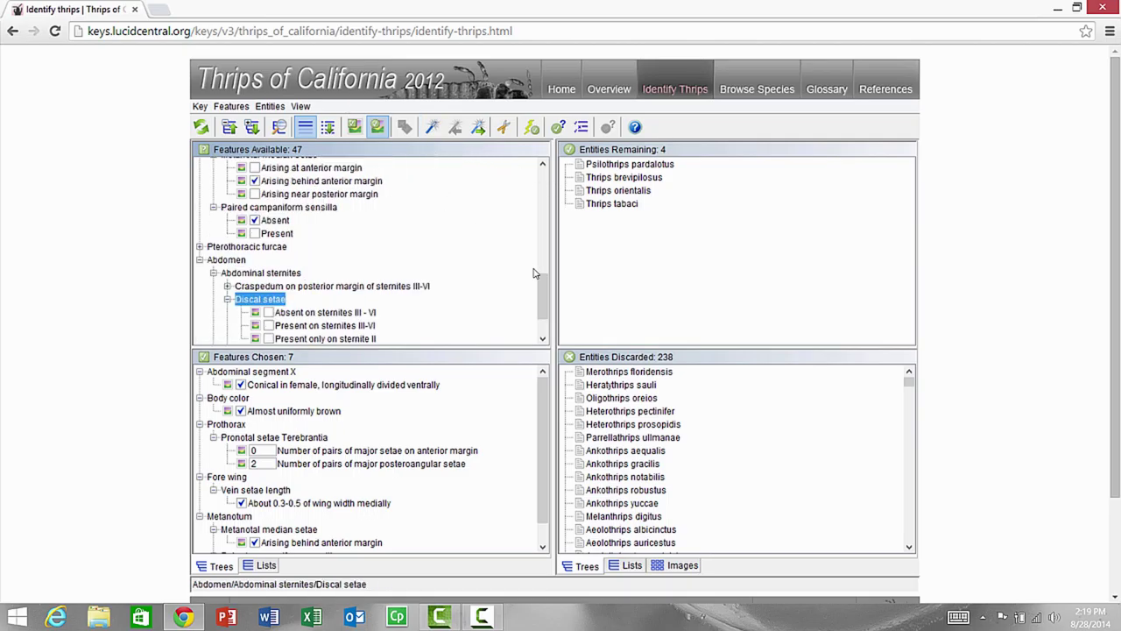
pyautogui.scroll(-2, 546, 295)
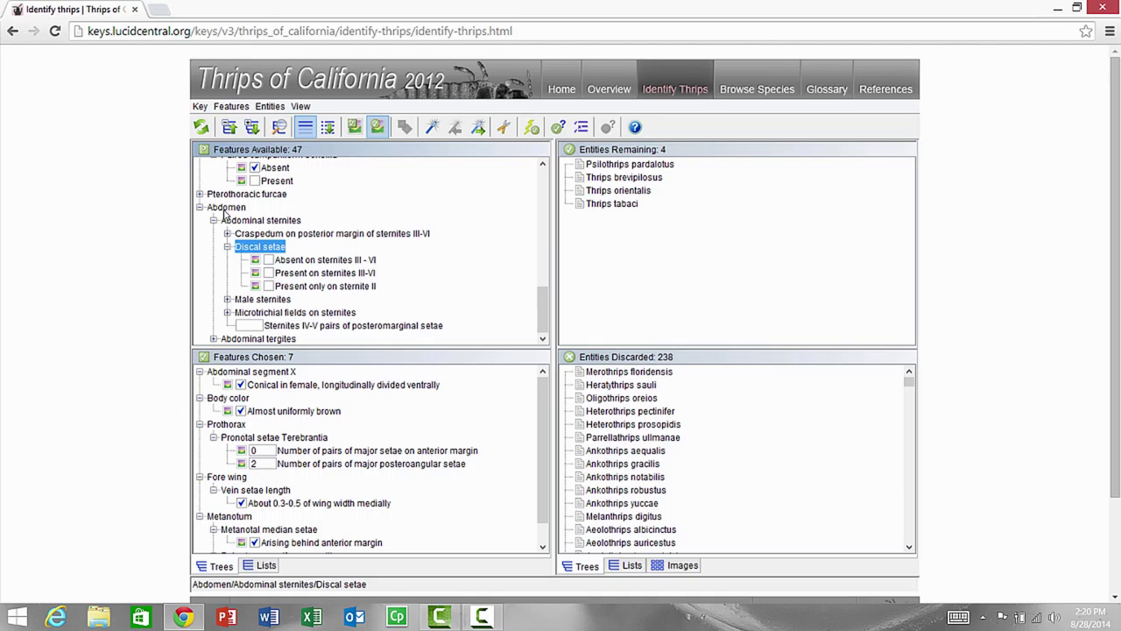
pyautogui.click(269, 261)
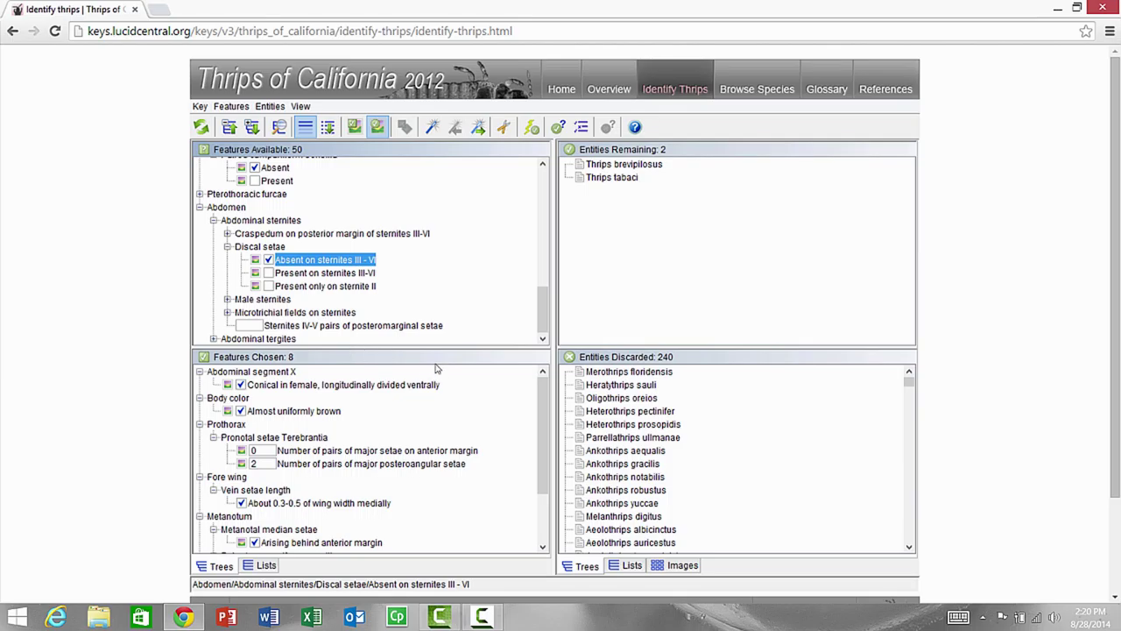
pyautogui.click(432, 128)
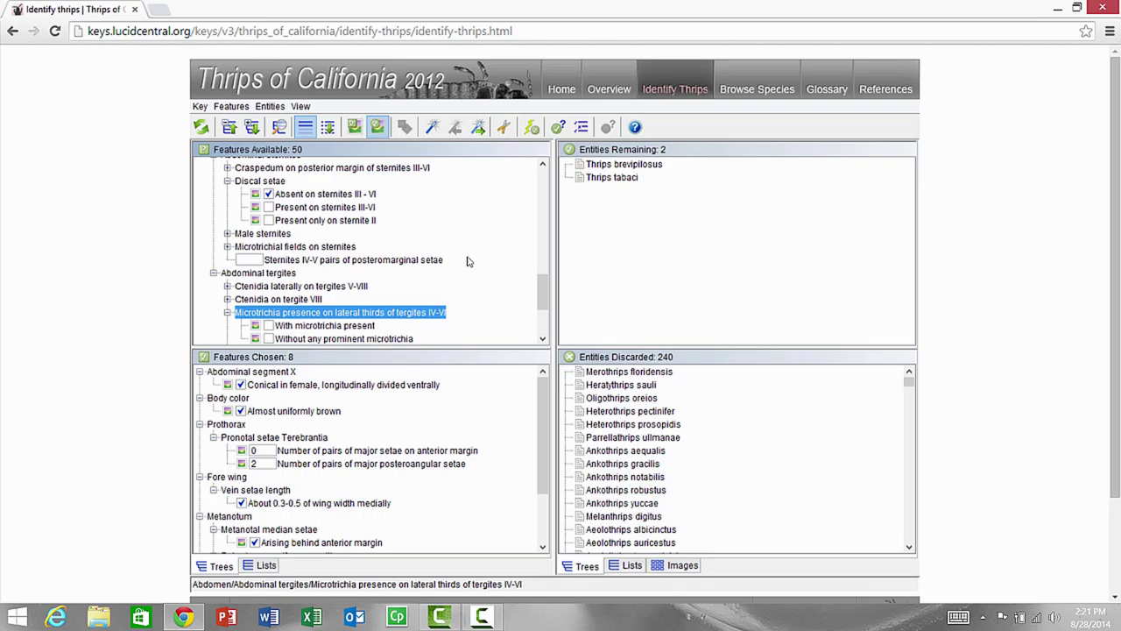
pyautogui.click(269, 326)
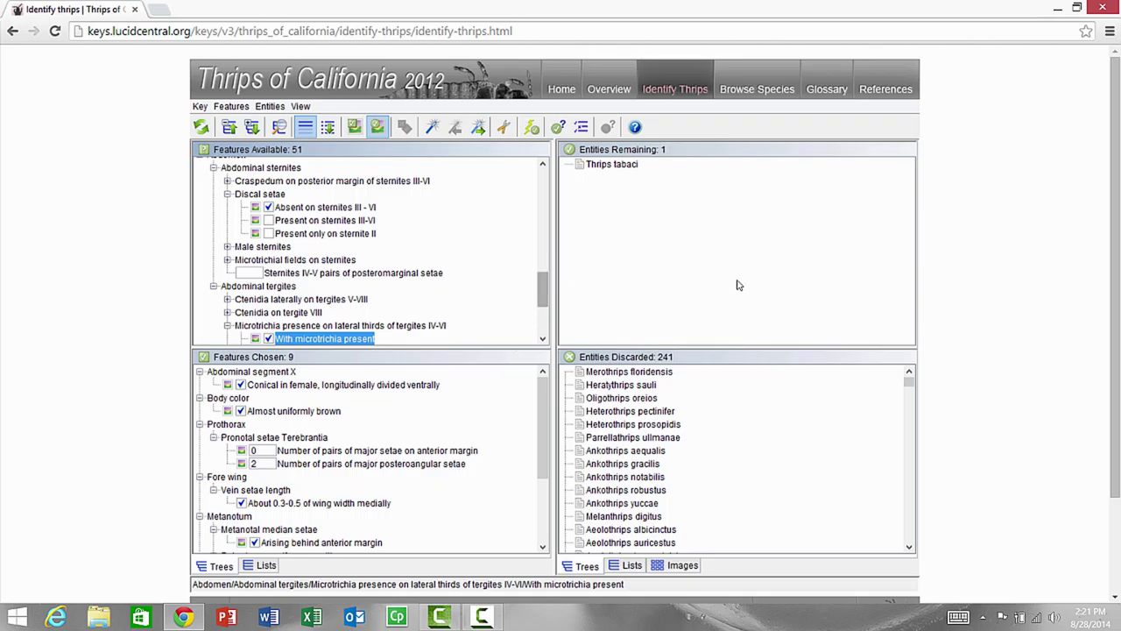
# Open the Thrips tabaci fact sheet from the T section of the species list and read its recognition data
pyautogui.click(760, 93)
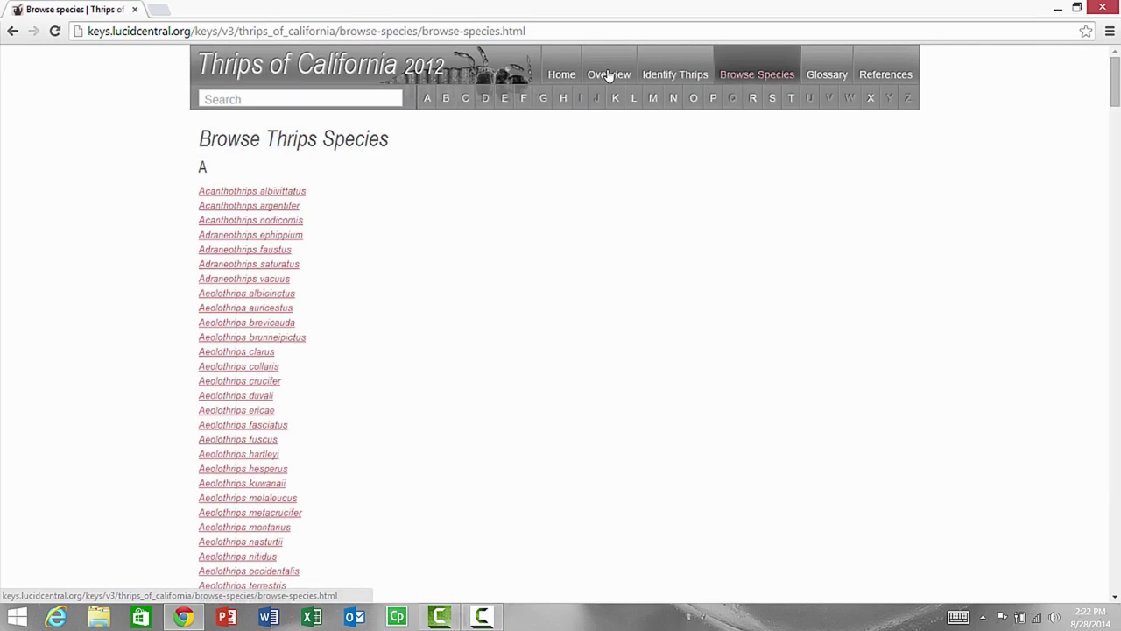
pyautogui.click(793, 100)
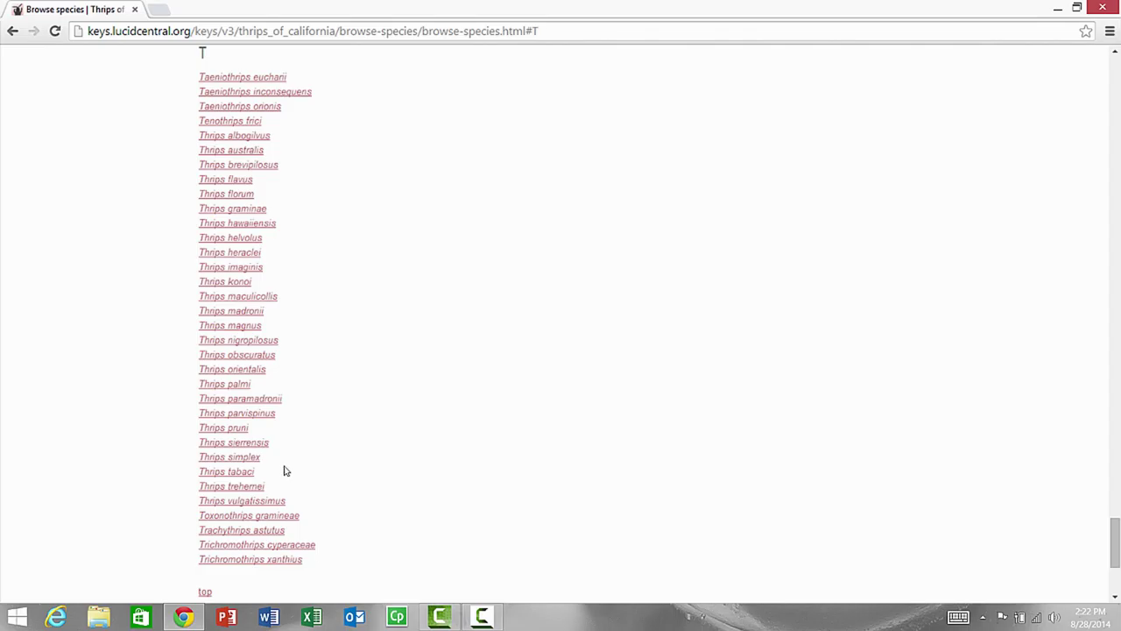
pyautogui.click(231, 474)
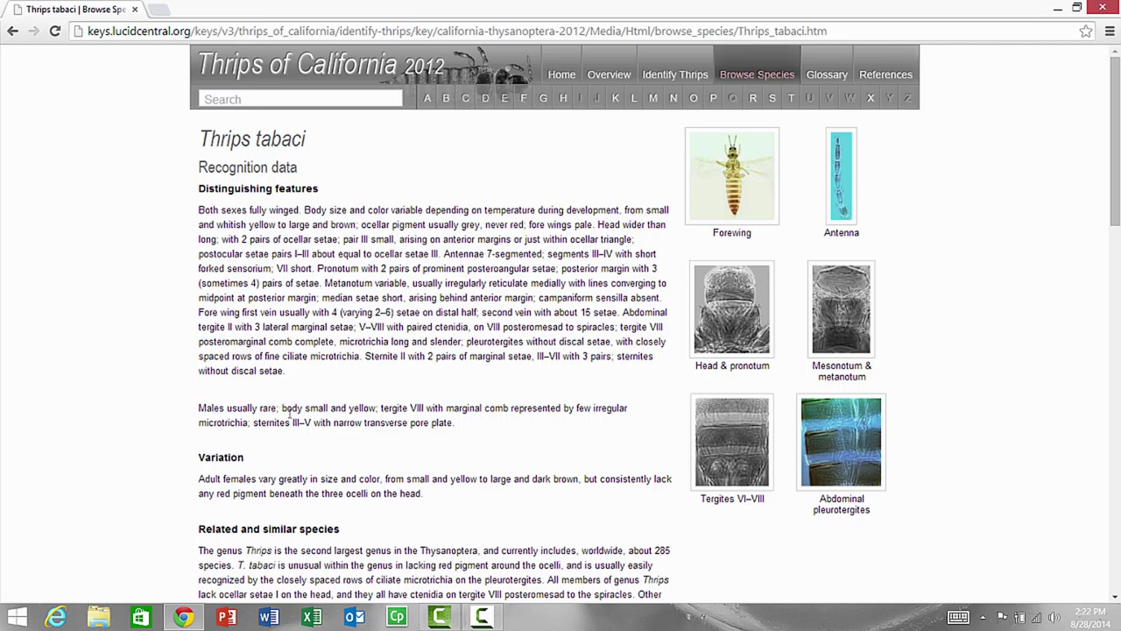
pyautogui.scroll(-2, 290, 415)
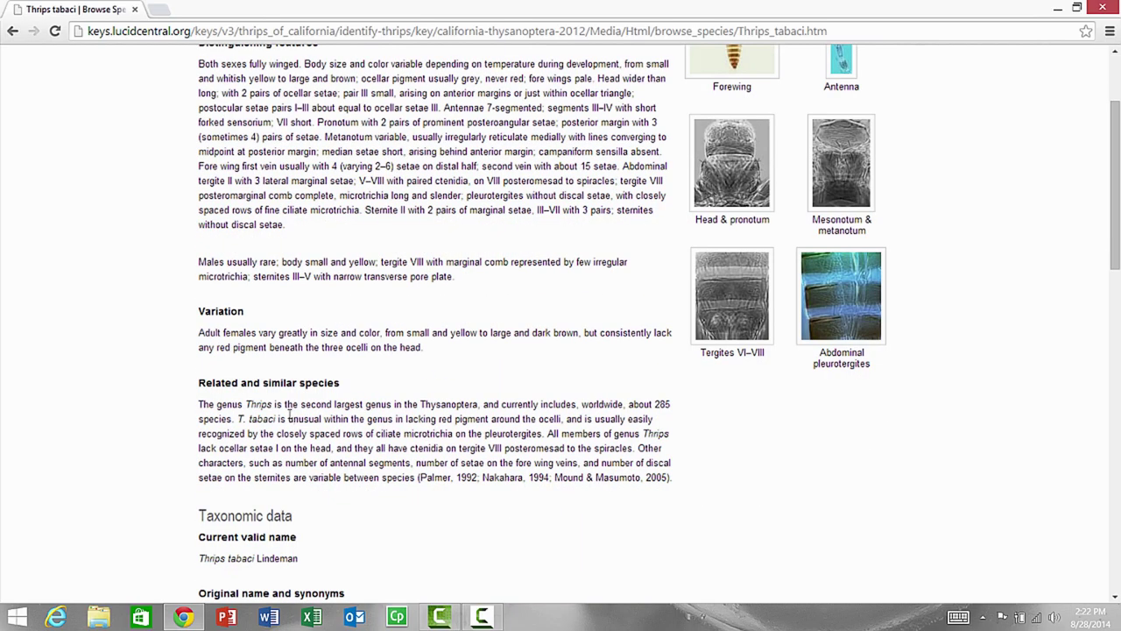